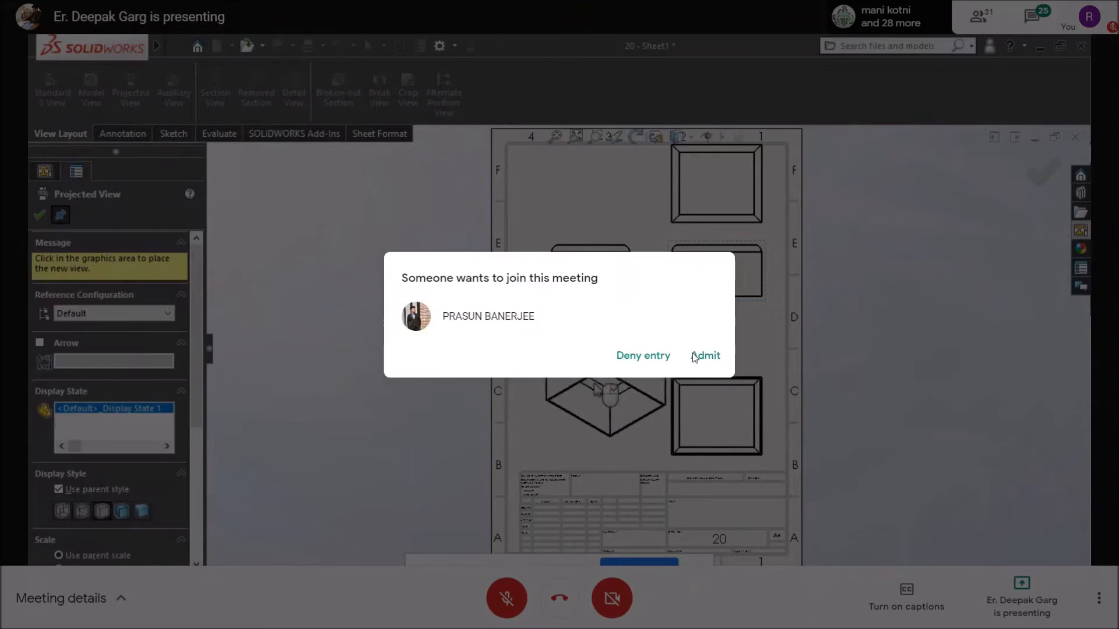
Admit the waiting participant to the meeting.
{"action": "left_click", "coordinate": [702, 355]}
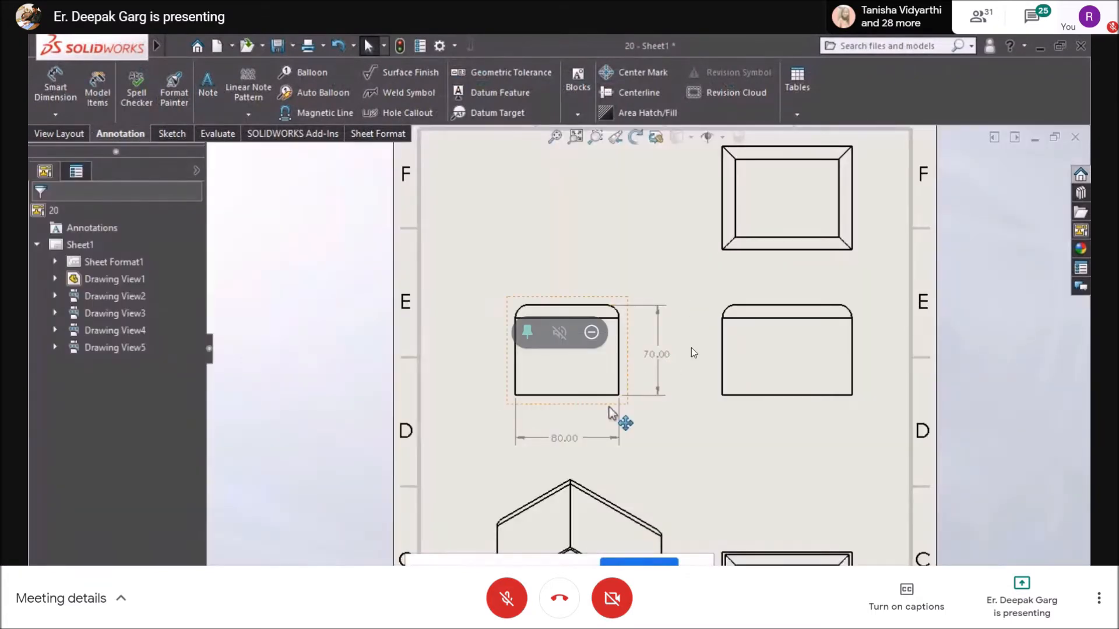
Add a note reading "top view" on the sheet above the view dimensioned 80 by 70.
{"action": "scroll", "coordinate": [583, 380], "scroll_direction": "down", "scroll_amount": 2}
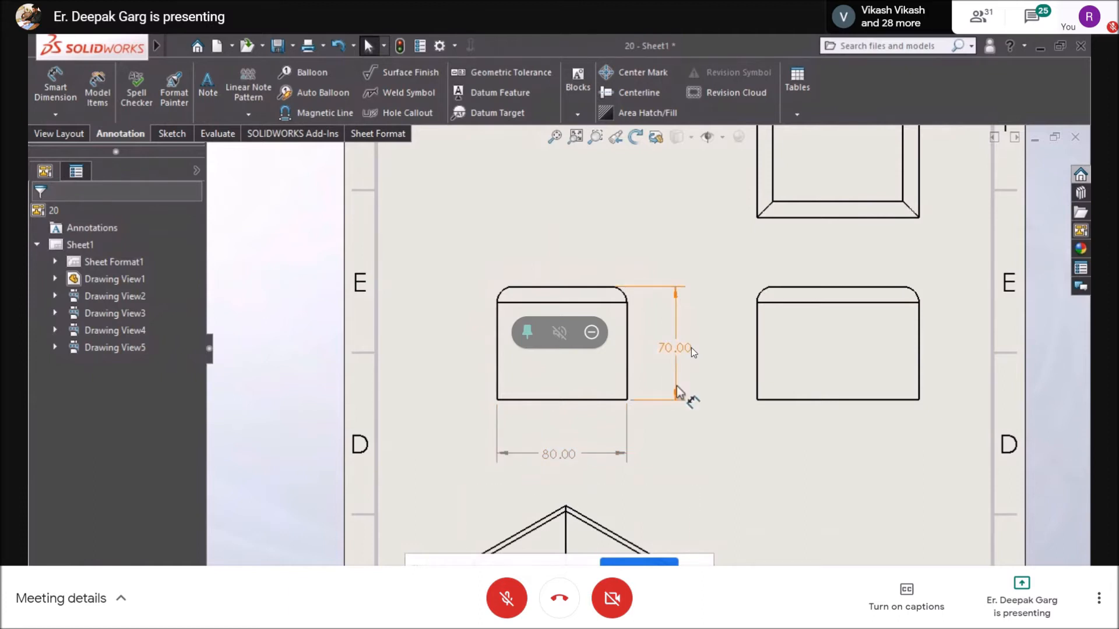
{"action": "scroll", "coordinate": [688, 366], "scroll_direction": "up", "scroll_amount": 5}
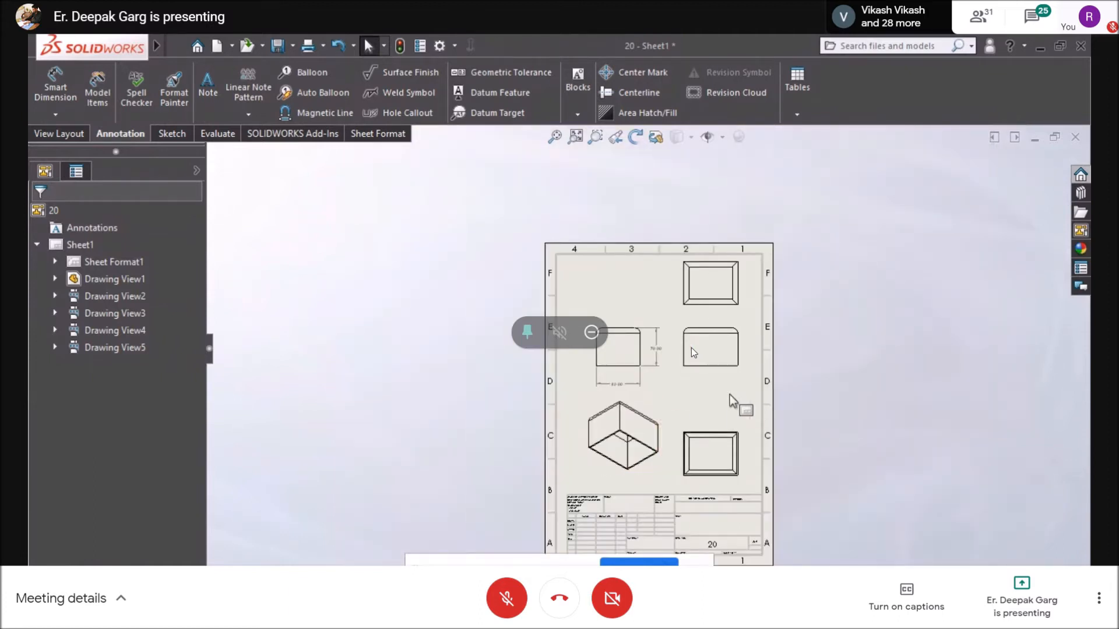
{"action": "scroll", "coordinate": [707, 360], "scroll_direction": "down", "scroll_amount": 2}
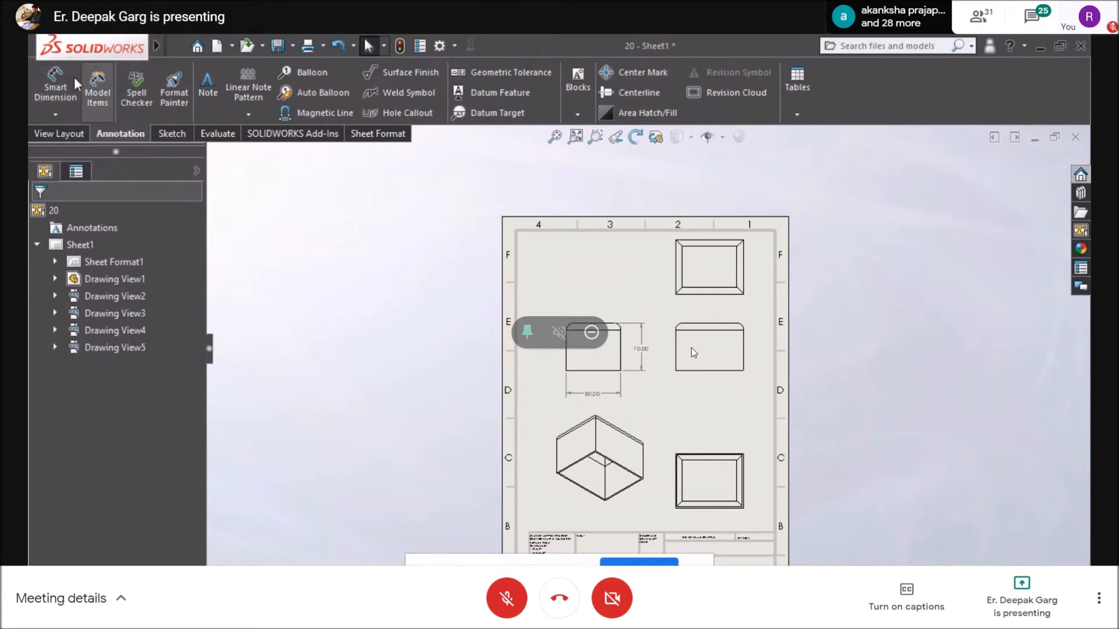
{"action": "left_click", "coordinate": [208, 86]}
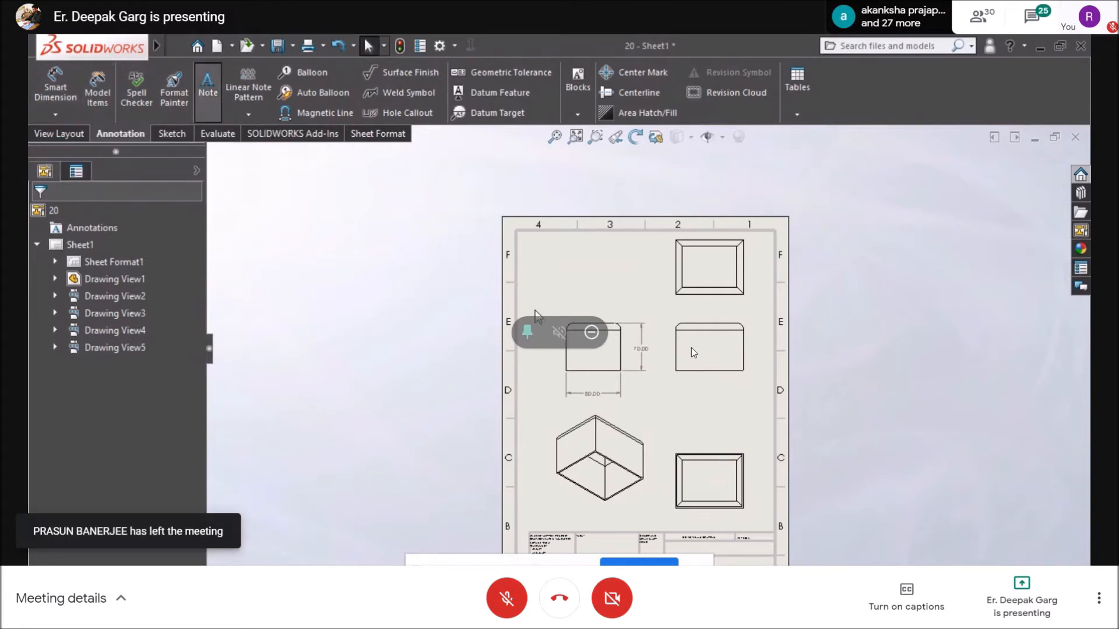
{"action": "left_click", "coordinate": [593, 290]}
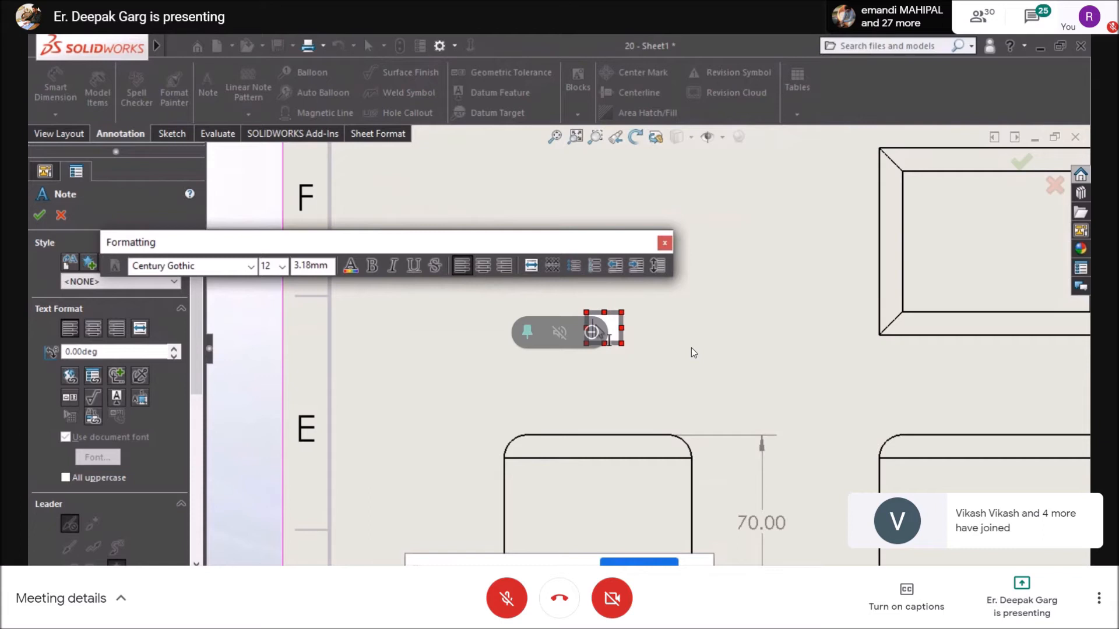
{"action": "type", "text": "top vi"}
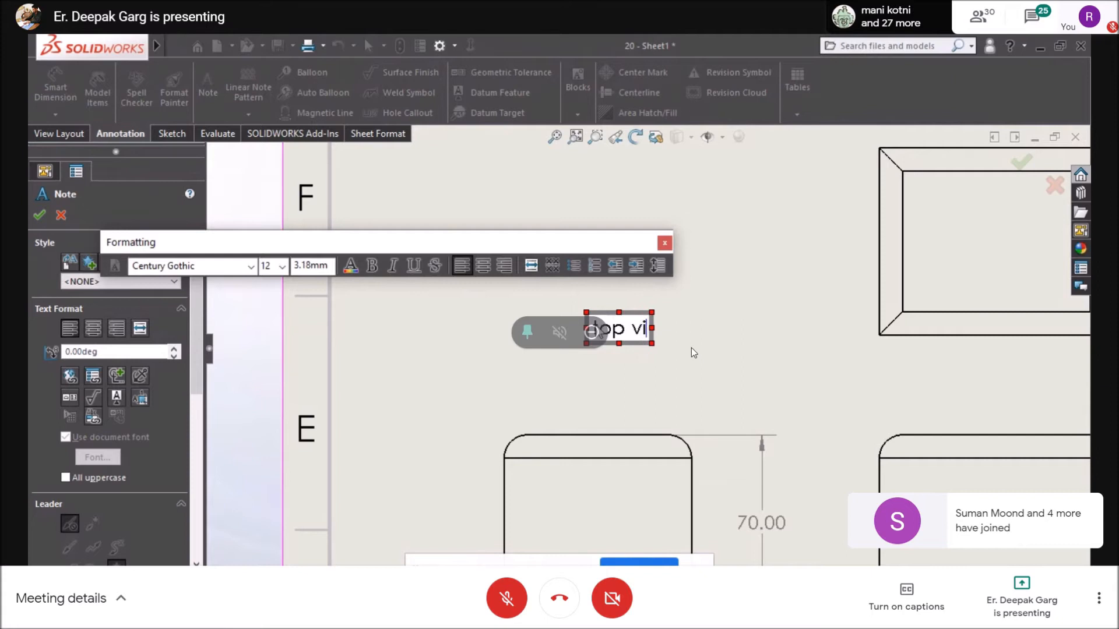
{"action": "type", "text": "ew"}
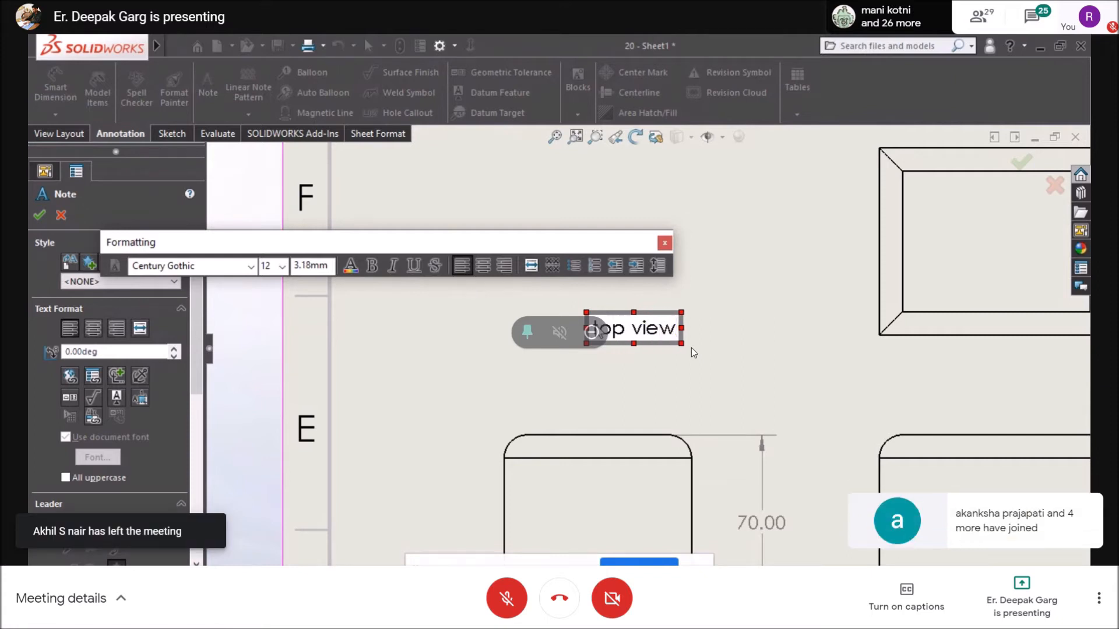
{"action": "key", "text": "Return"}
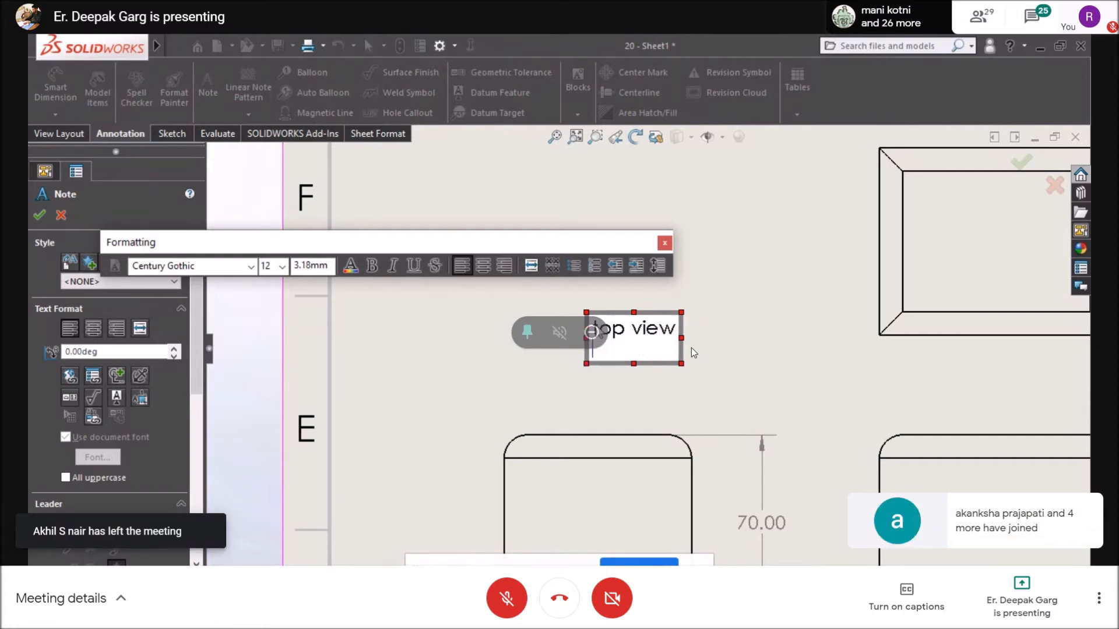
{"action": "left_click", "coordinate": [676, 283]}
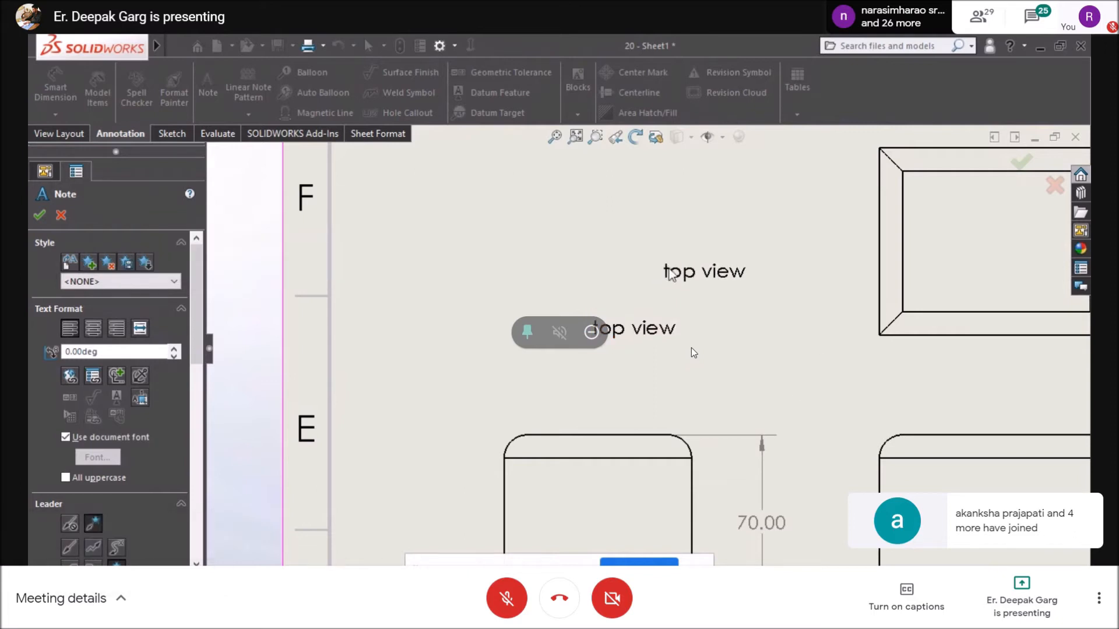
{"action": "scroll", "coordinate": [617, 368], "scroll_direction": "up", "scroll_amount": 5}
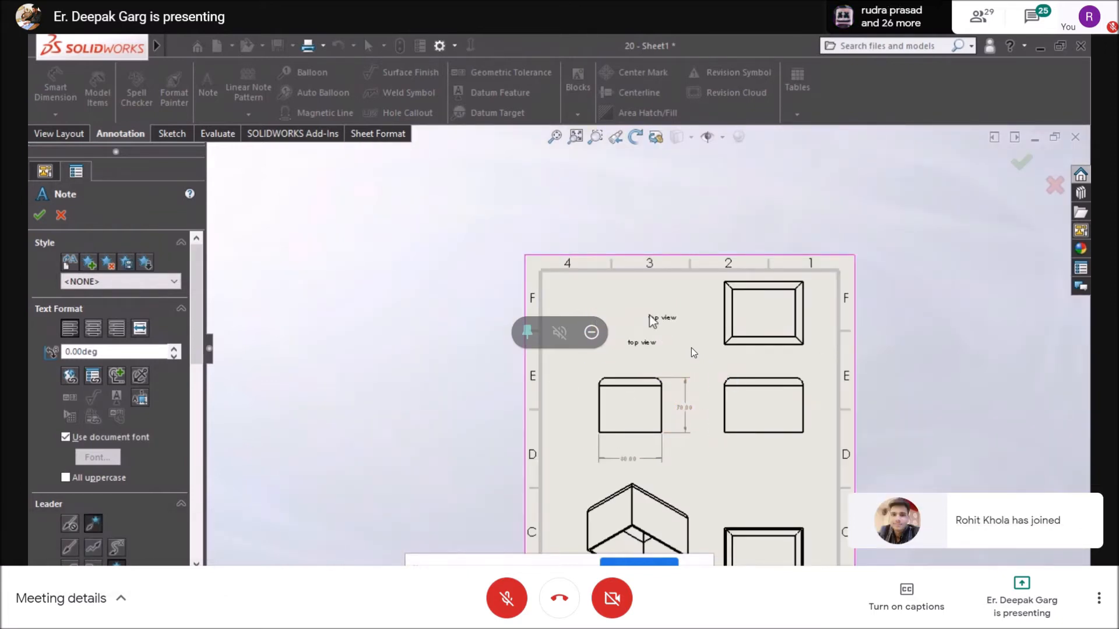
{"action": "scroll", "coordinate": [638, 300], "scroll_direction": "down", "scroll_amount": 2}
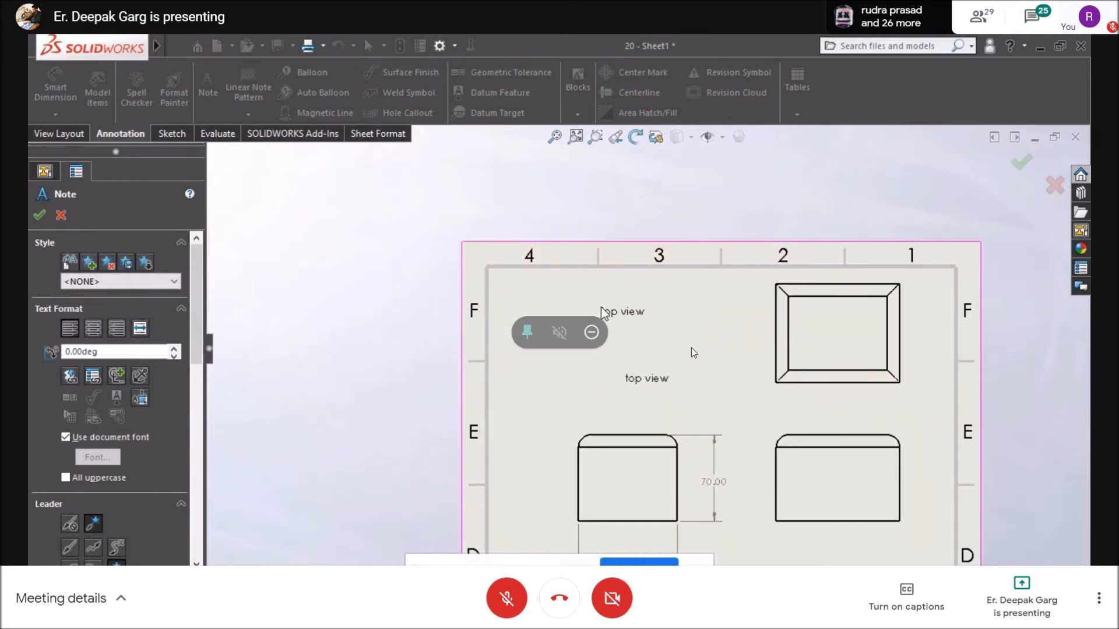
{"action": "key", "text": "Escape"}
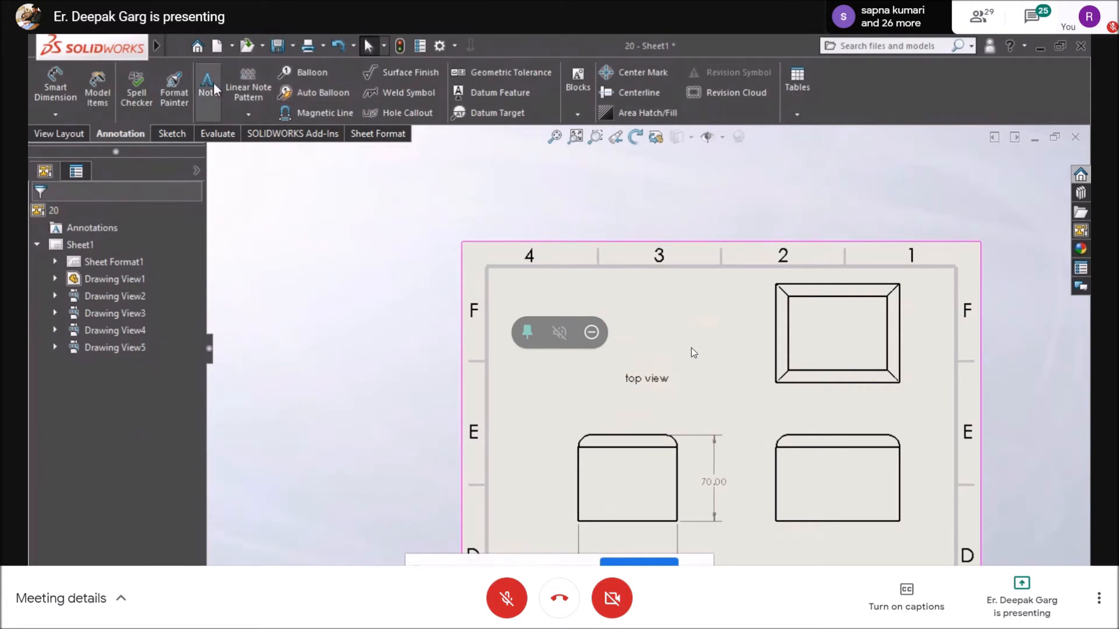
Open the drawing's sheet format for editing to work on the title block.
{"action": "left_click", "coordinate": [50, 133]}
{"action": "scroll", "coordinate": [584, 368], "scroll_direction": "up", "scroll_amount": 3}
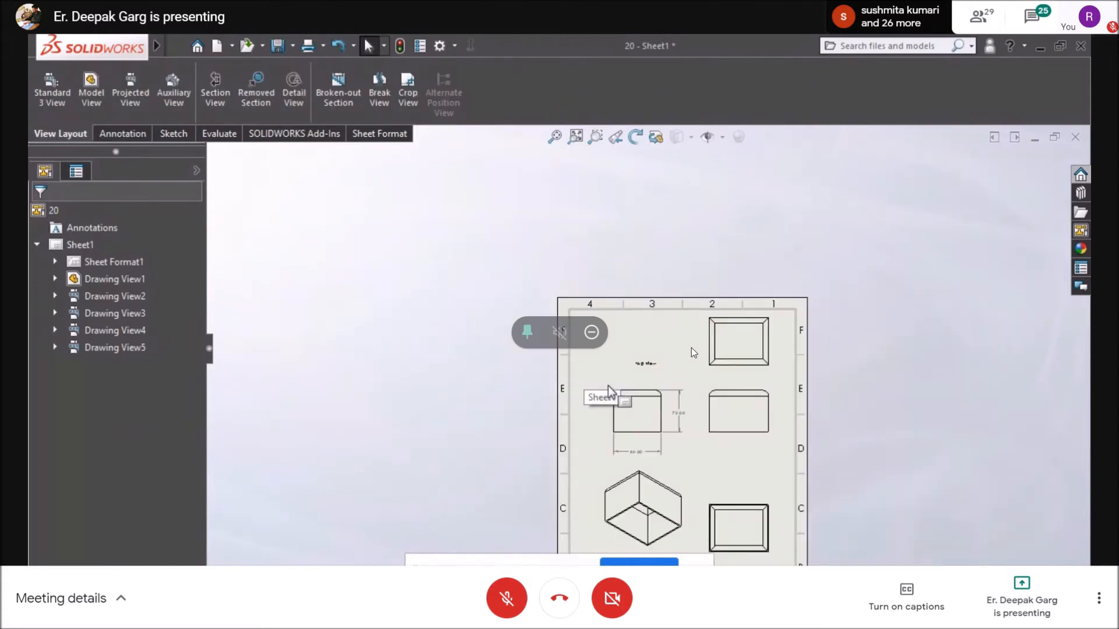
{"action": "scroll", "coordinate": [607, 385], "scroll_direction": "up", "scroll_amount": 3}
{"action": "scroll", "coordinate": [614, 393], "scroll_direction": "down", "scroll_amount": 1}
{"action": "scroll", "coordinate": [716, 463], "scroll_direction": "down", "scroll_amount": 4}
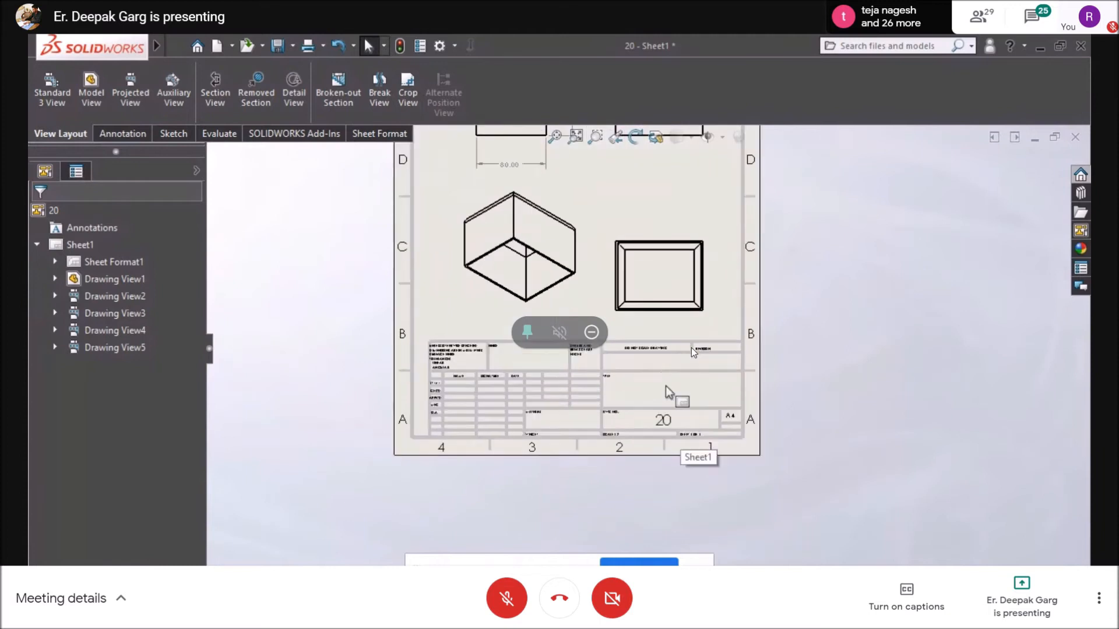
{"action": "scroll", "coordinate": [665, 386], "scroll_direction": "down", "scroll_amount": 3}
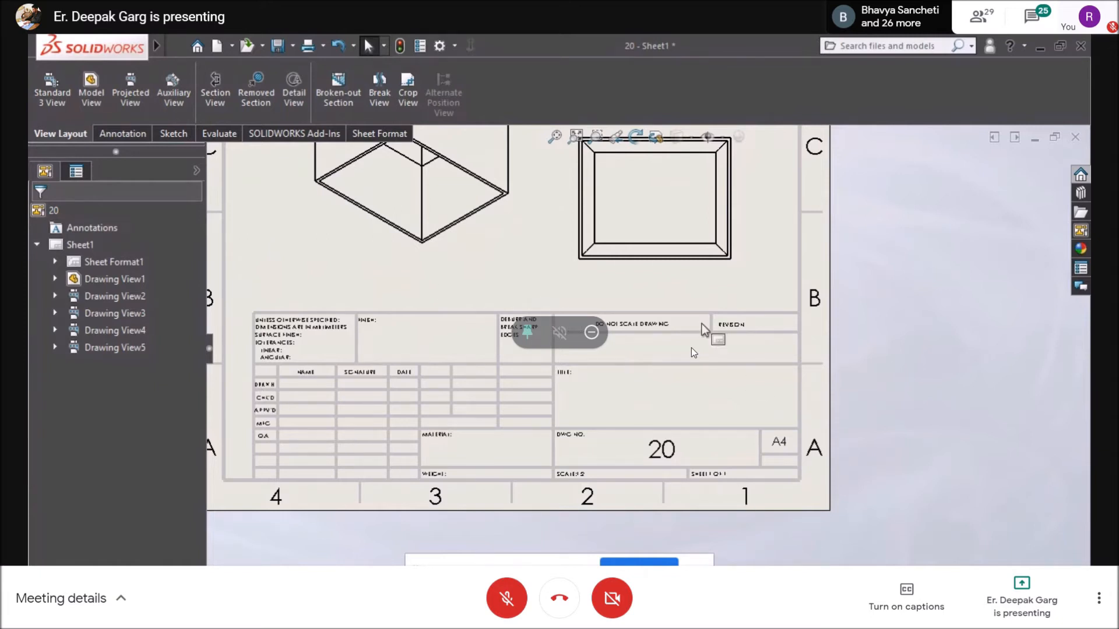
{"action": "right_click", "coordinate": [503, 293]}
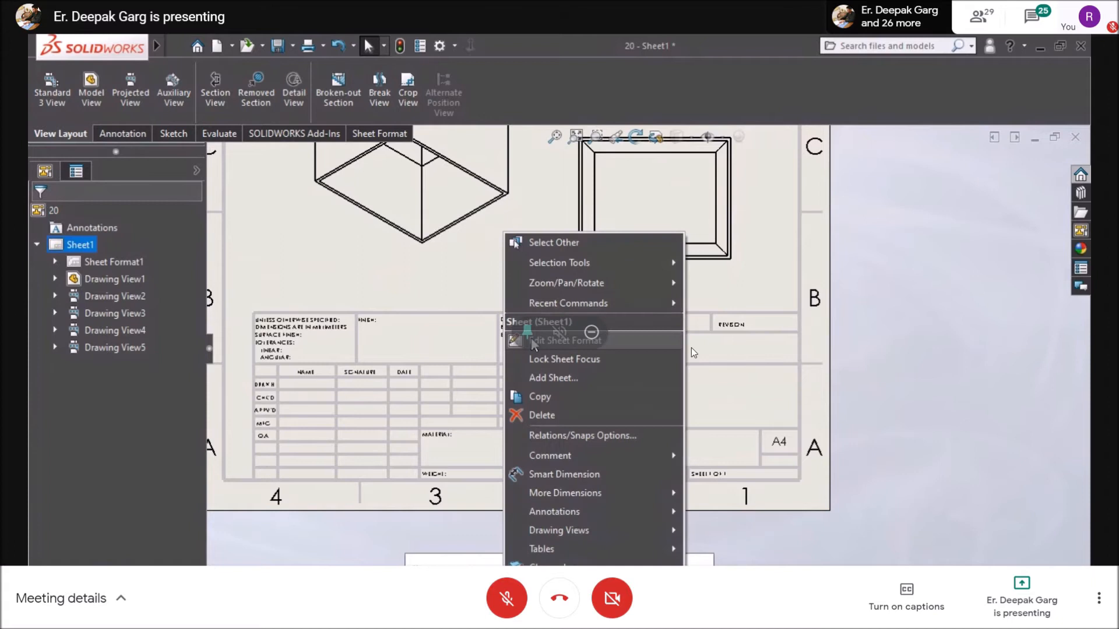
{"action": "left_click", "coordinate": [571, 343]}
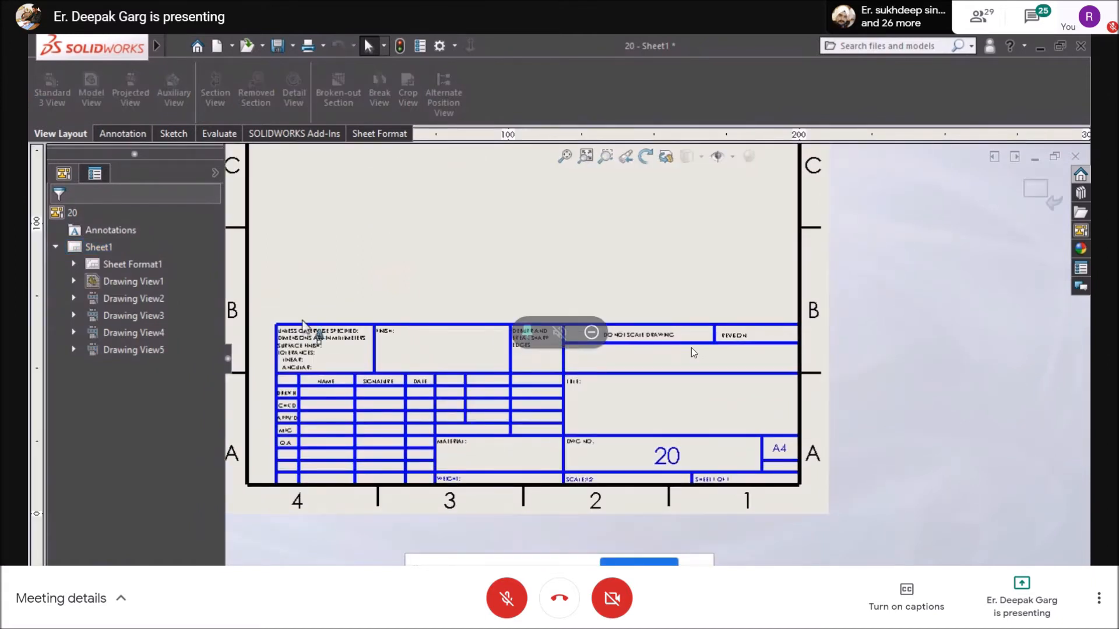
{"action": "scroll", "coordinate": [303, 324], "scroll_direction": "down", "scroll_amount": 3}
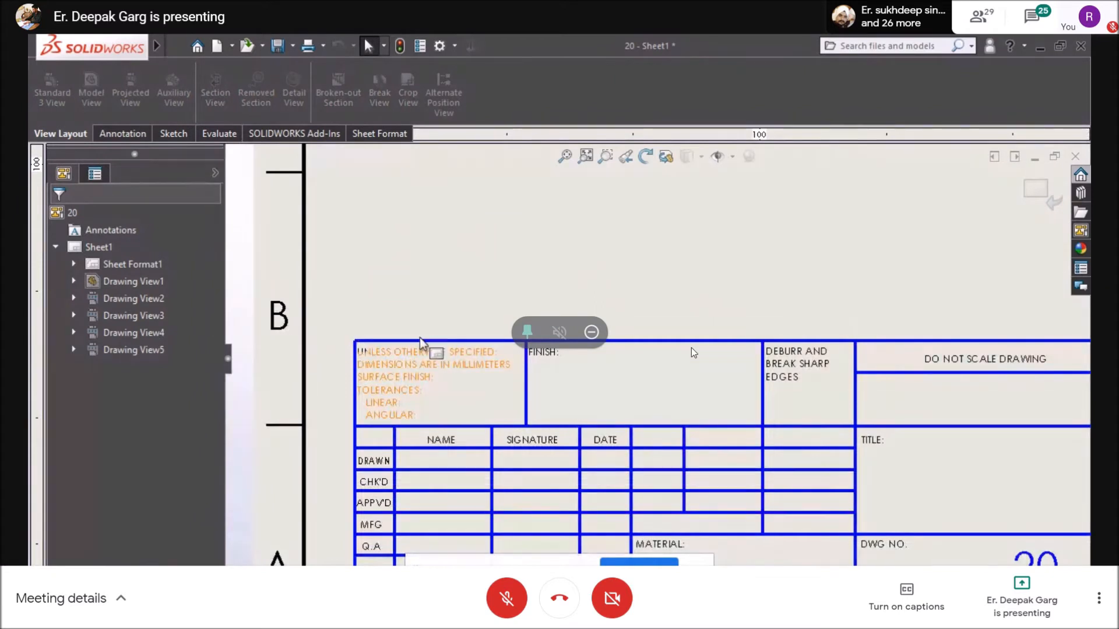
{"action": "scroll", "coordinate": [641, 413], "scroll_direction": "up", "scroll_amount": 2}
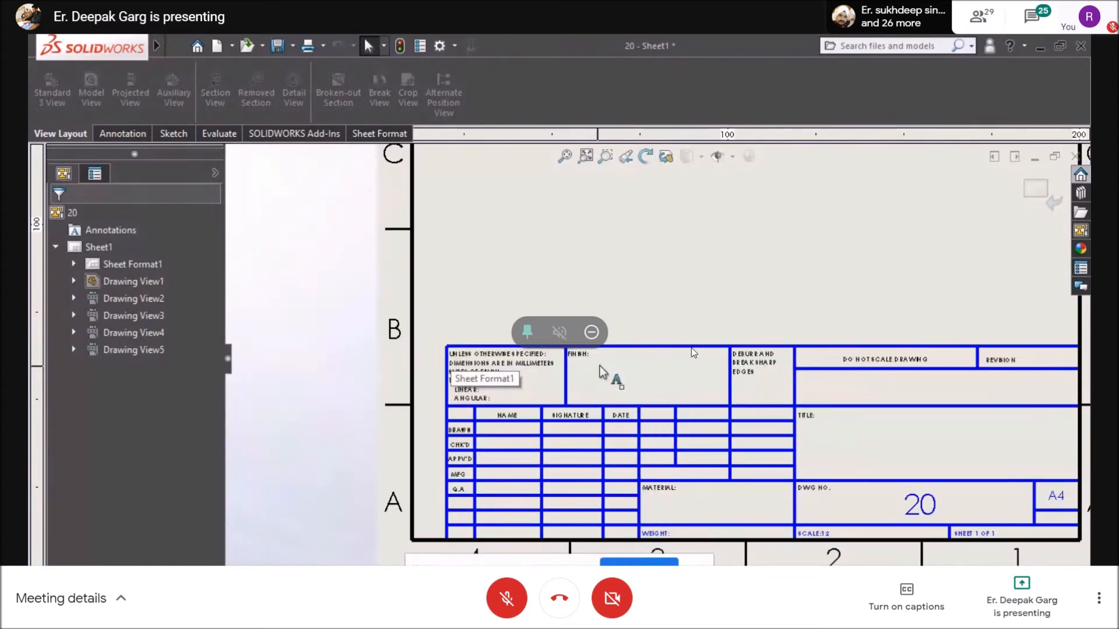
{"action": "mouse_move", "coordinate": [618, 347]}
{"action": "left_mouse_down"}
{"action": "mouse_move", "coordinate": [612, 250]}
{"action": "mouse_move", "coordinate": [617, 347]}
{"action": "left_mouse_up"}
{"action": "scroll", "coordinate": [591, 362], "scroll_direction": "down", "scroll_amount": 1}
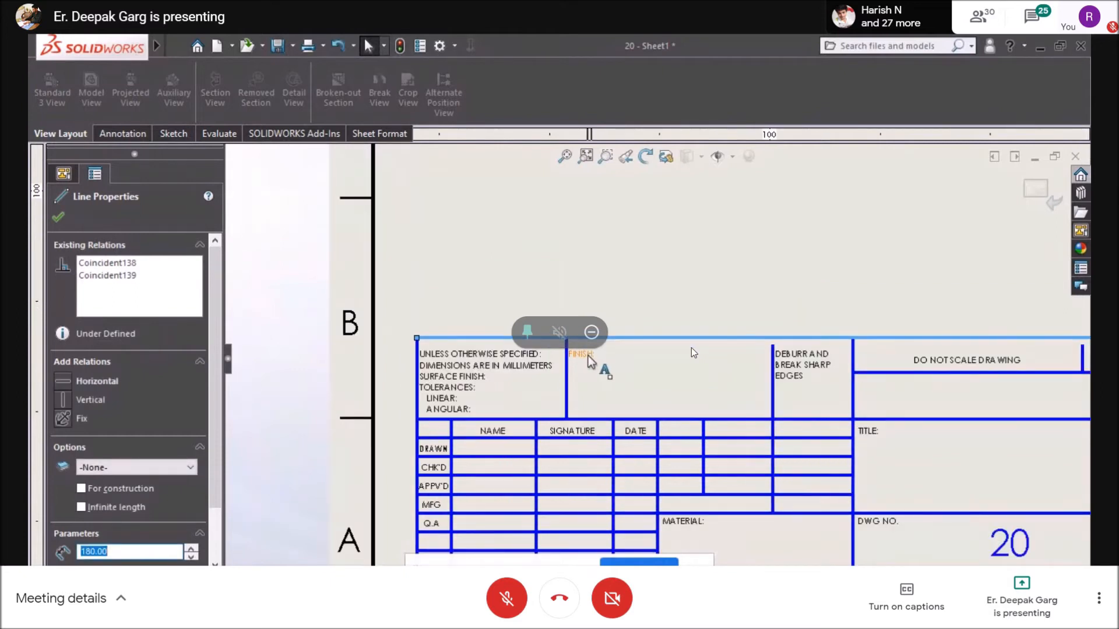
{"action": "left_click", "coordinate": [122, 134]}
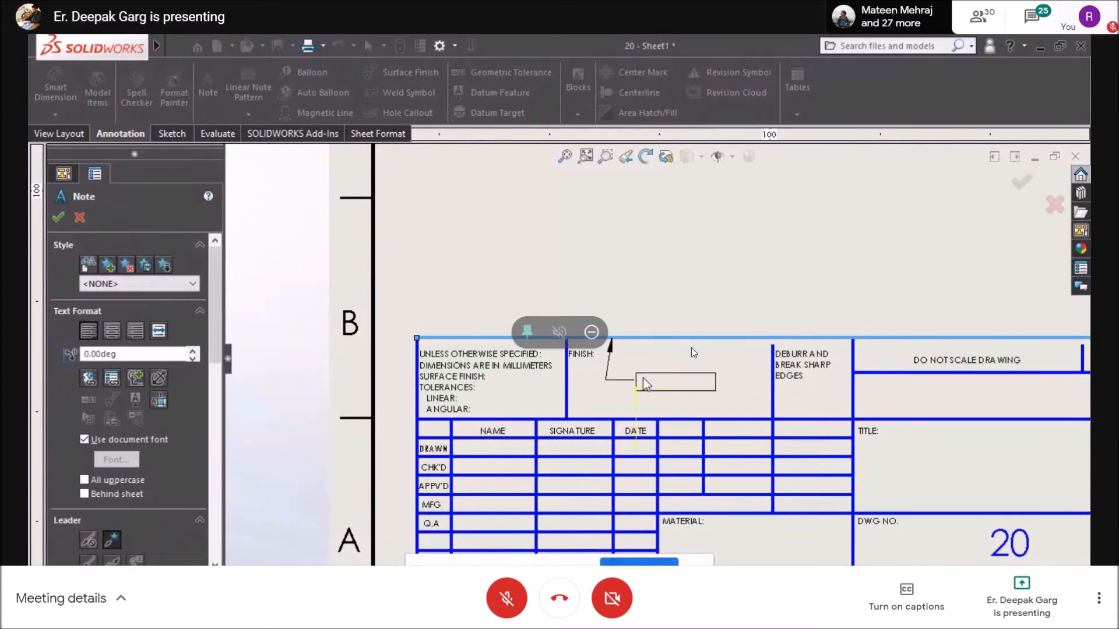
{"action": "key", "text": "Escape"}
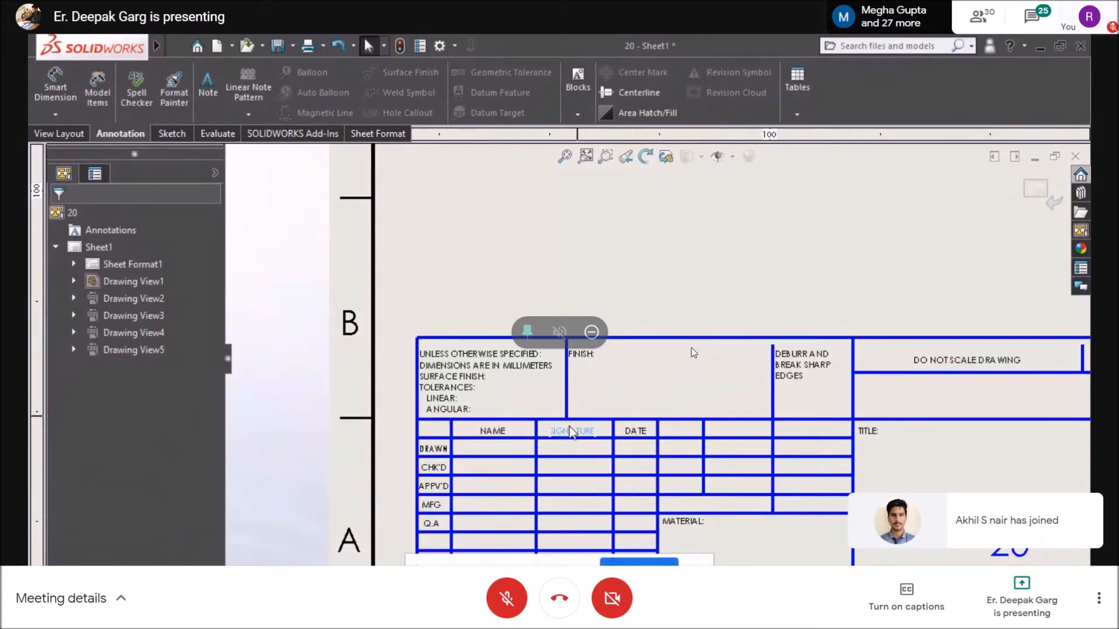
{"action": "double_click", "coordinate": [599, 432]}
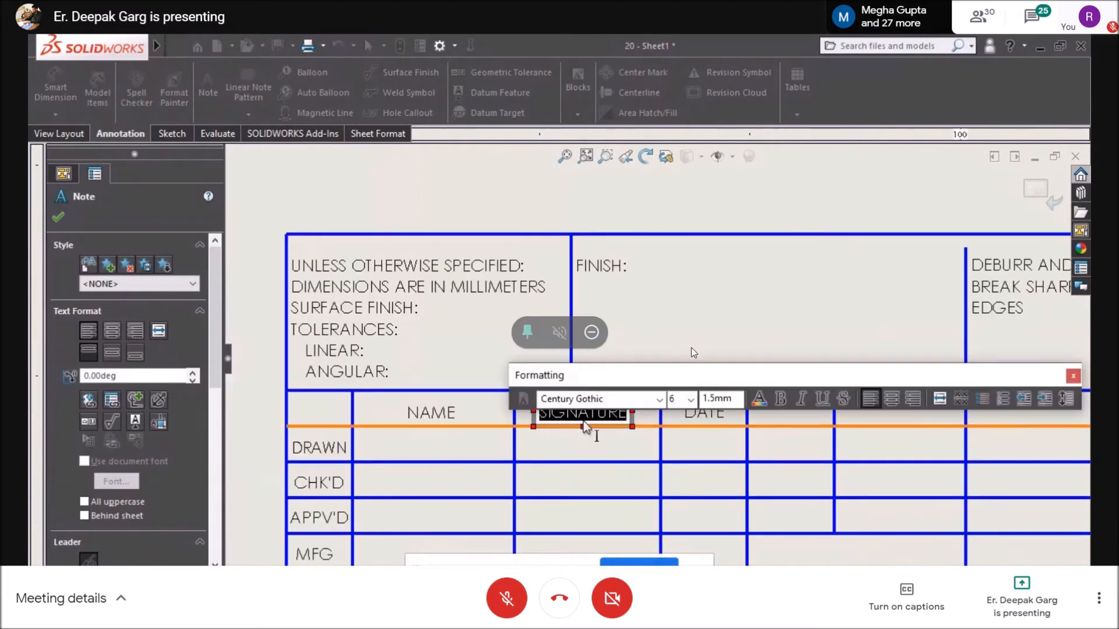
{"action": "left_click", "coordinate": [1073, 379]}
{"action": "left_click", "coordinate": [630, 294]}
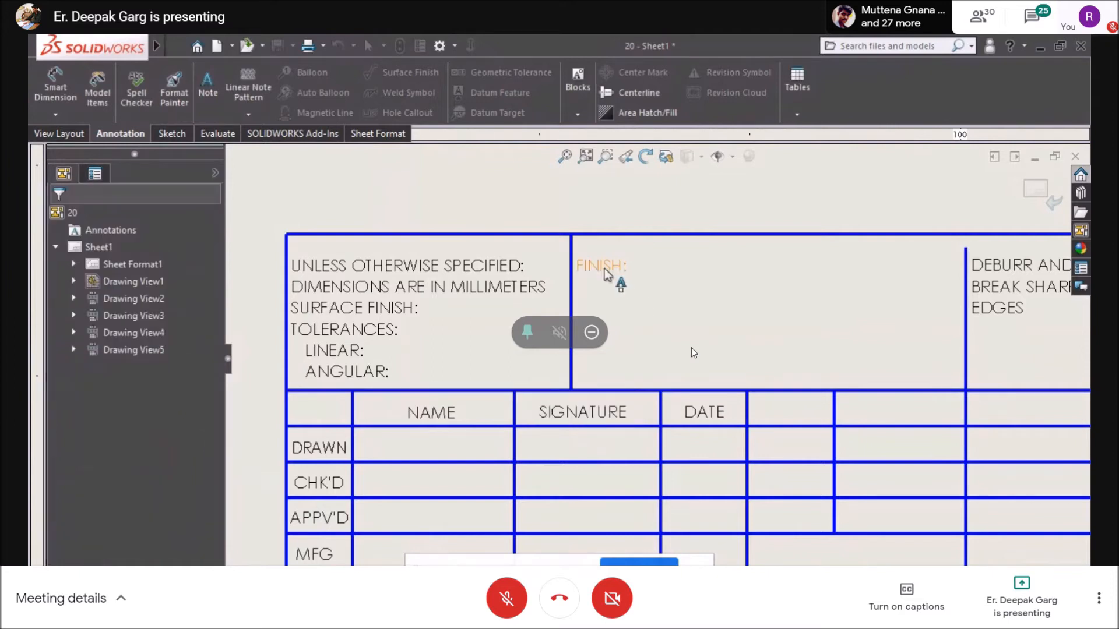
Duplicate the "FINISH:" note and place the copy below the original in the same title block cell.
{"action": "left_click", "coordinate": [588, 261]}
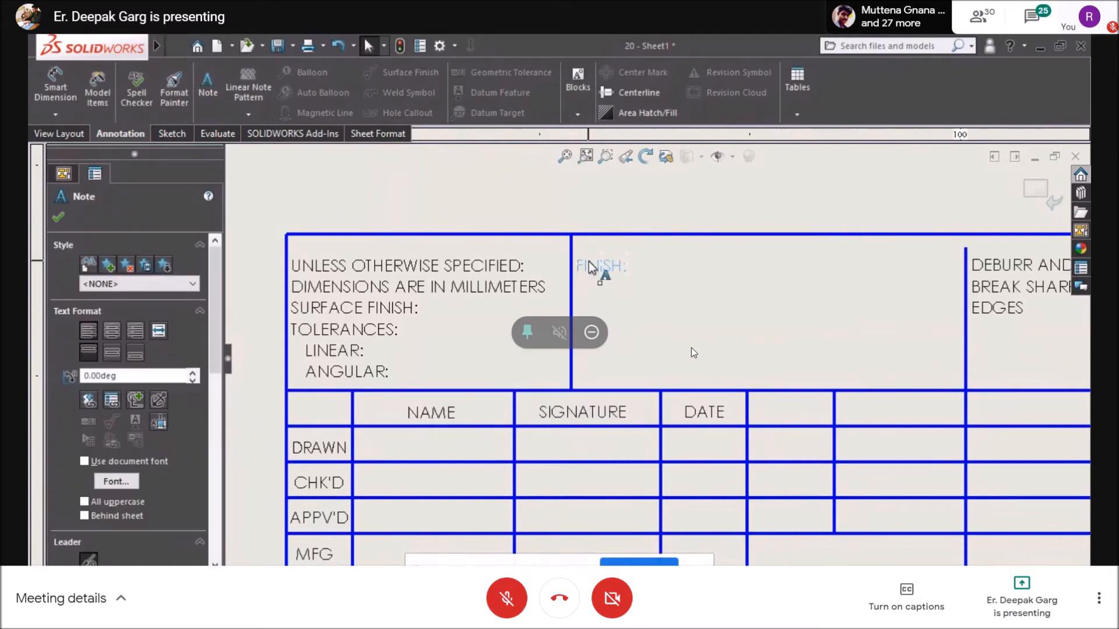
{"action": "key", "text": "ctrl+c"}
{"action": "key", "text": "ctrl+v"}
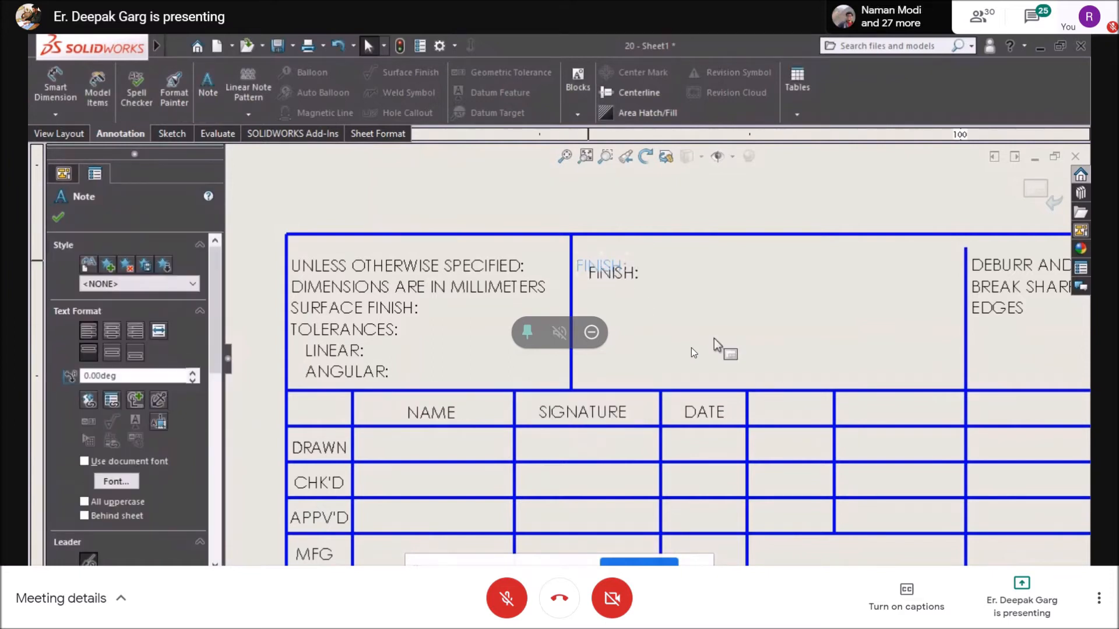
{"action": "left_click", "coordinate": [637, 277]}
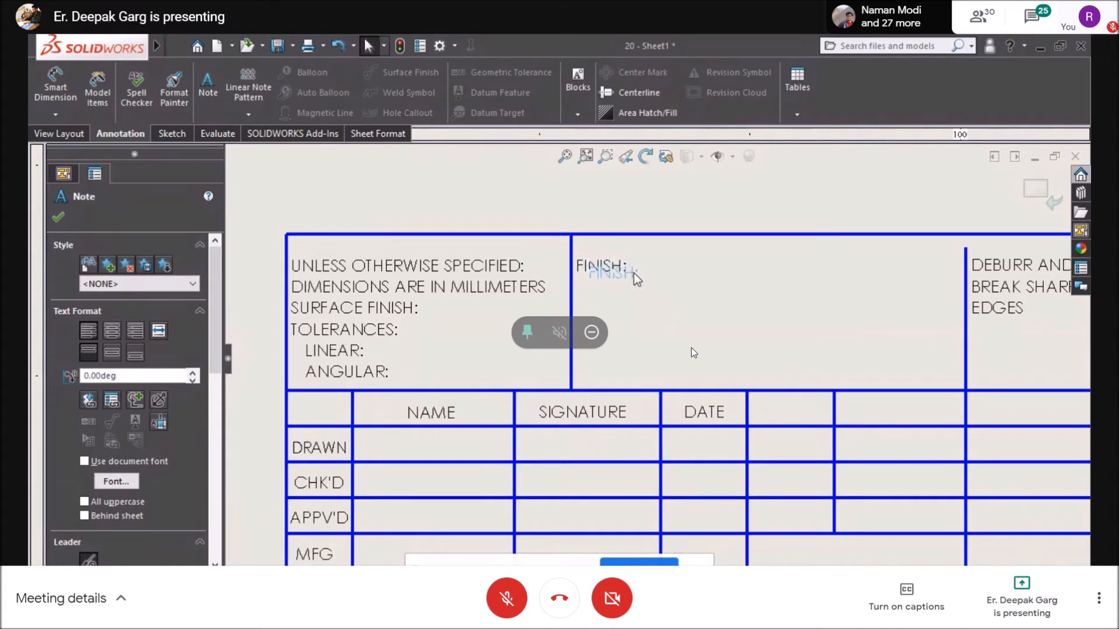
{"action": "left_click_drag", "start_coordinate": [630, 362], "coordinate": [653, 324]}
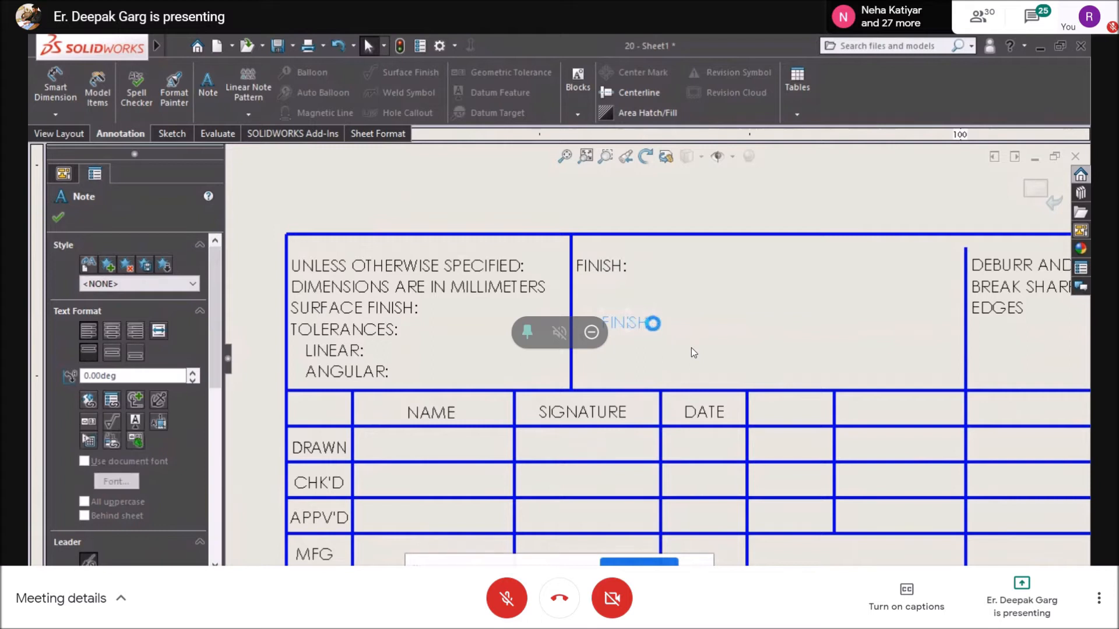
{"action": "double_click", "coordinate": [629, 323]}
{"action": "left_click", "coordinate": [1072, 263]}
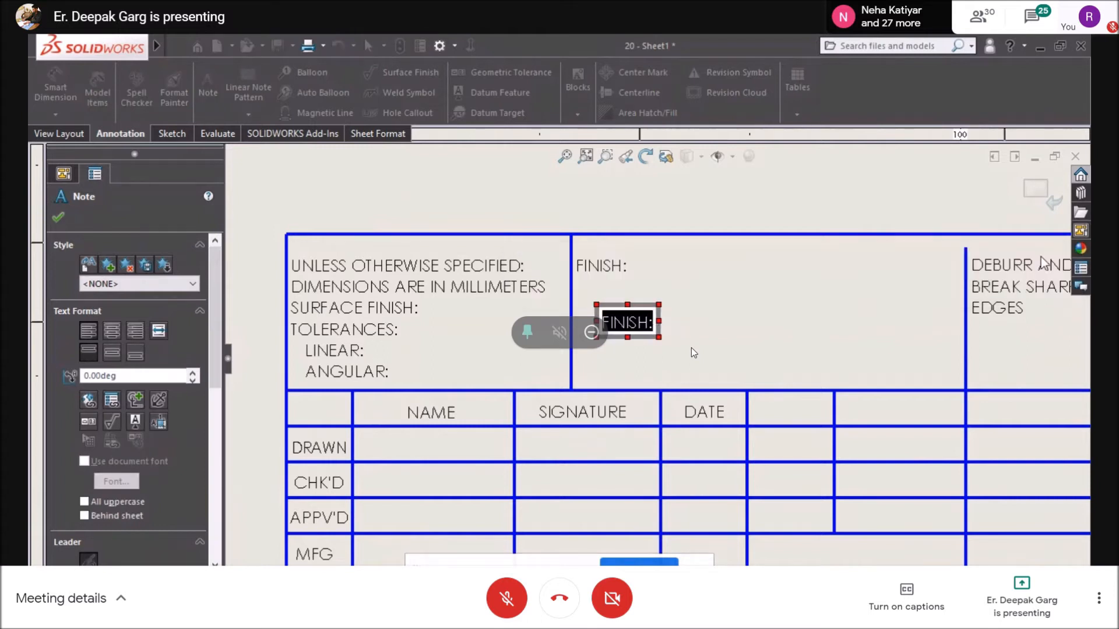
Exit sheet format editing, return to the drawing sheet and check the copied note in the title block.
{"action": "scroll", "coordinate": [1036, 197], "scroll_direction": "up", "scroll_amount": 4}
{"action": "left_click", "coordinate": [1047, 195]}
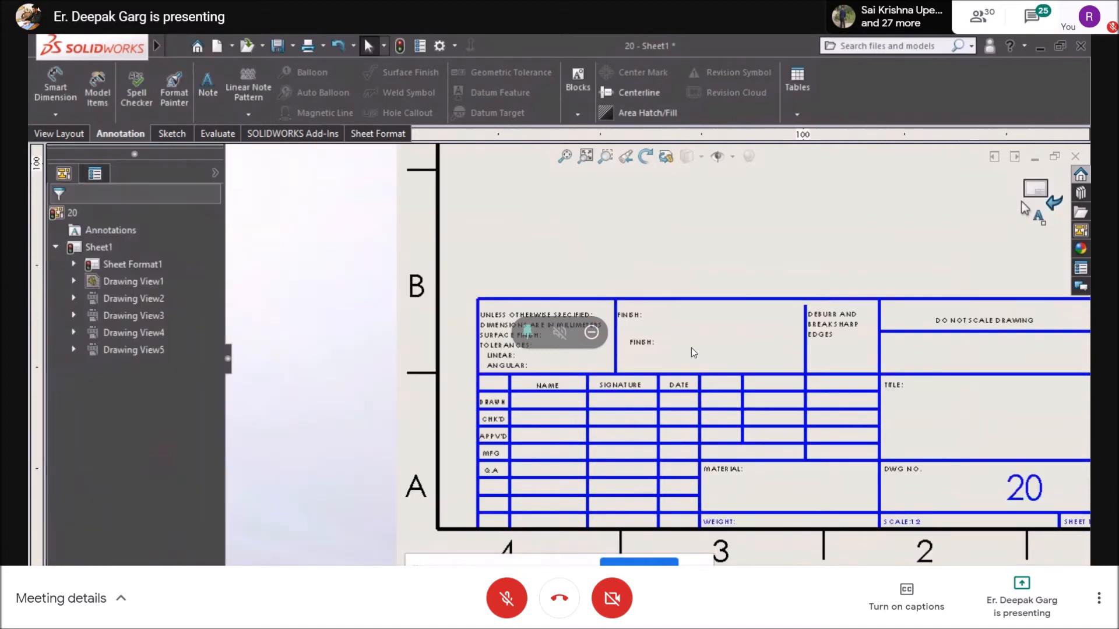
{"action": "right_click", "coordinate": [952, 205]}
{"action": "left_click", "coordinate": [1041, 181]}
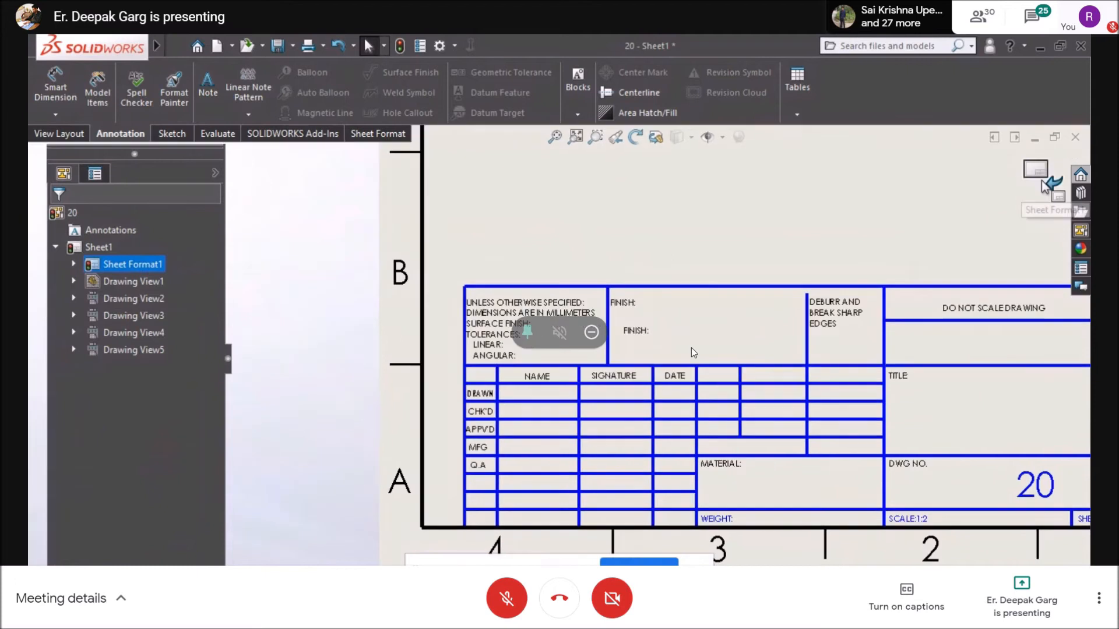
{"action": "scroll", "coordinate": [657, 351], "scroll_direction": "up", "scroll_amount": 3}
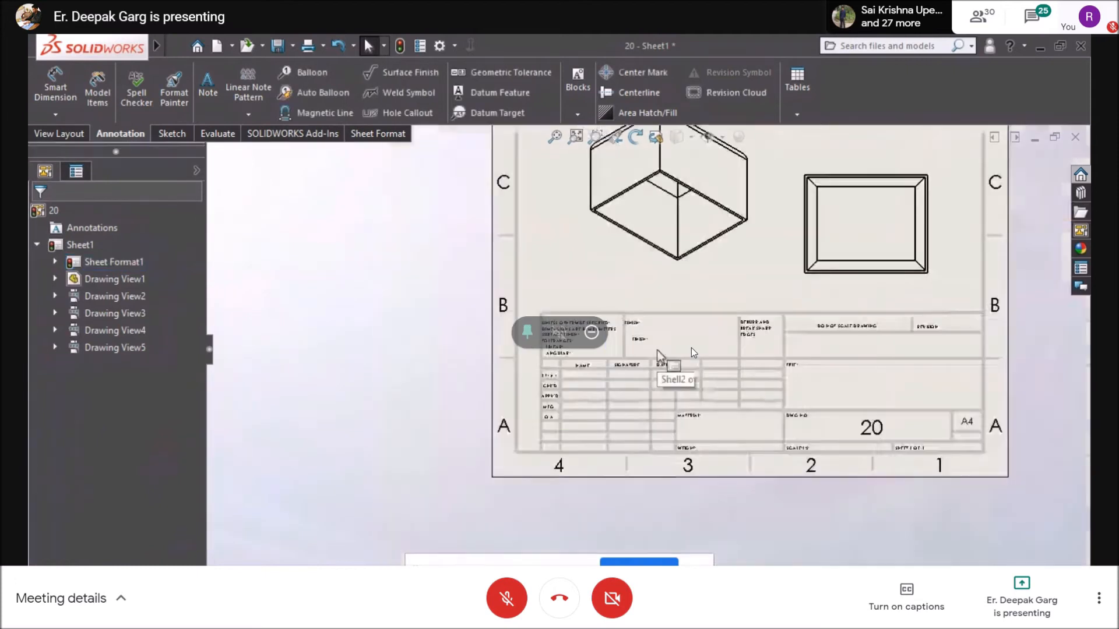
{"action": "scroll", "coordinate": [657, 351], "scroll_direction": "down", "scroll_amount": 5}
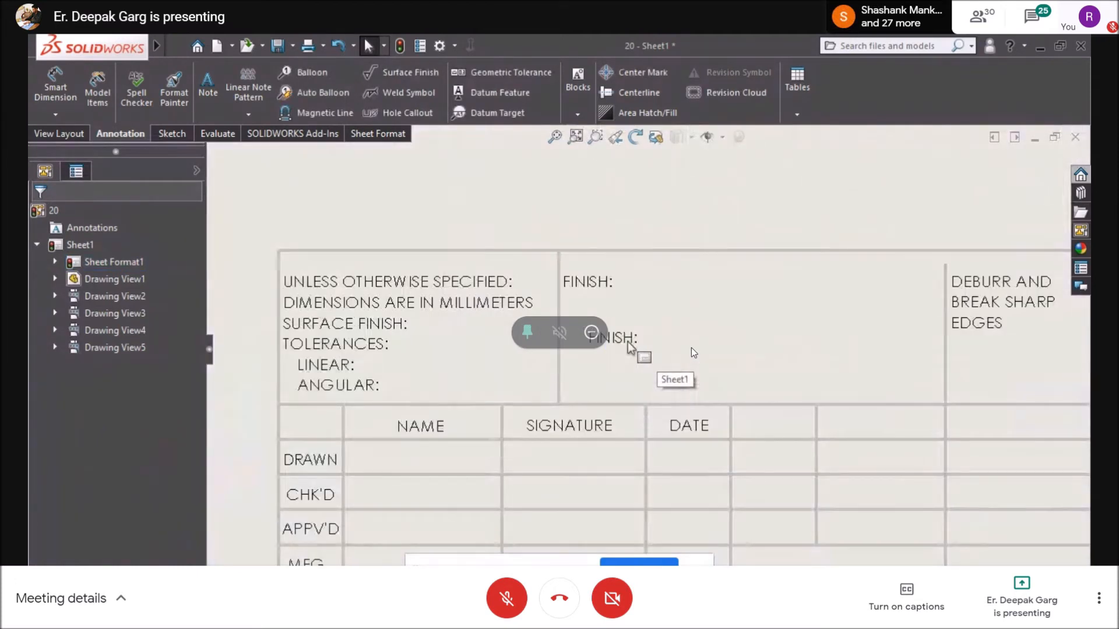
{"action": "scroll", "coordinate": [669, 316], "scroll_direction": "up", "scroll_amount": 6}
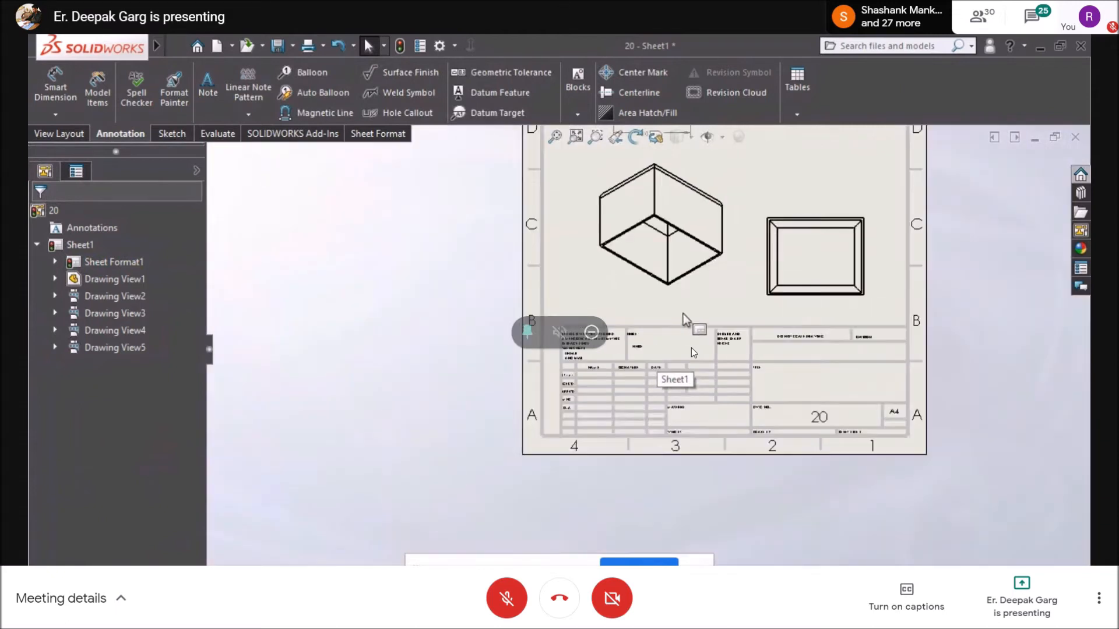
Look over the title block and the arrangement of the drawing views on the sheet.
{"action": "scroll", "coordinate": [653, 342], "scroll_direction": "down", "scroll_amount": 2}
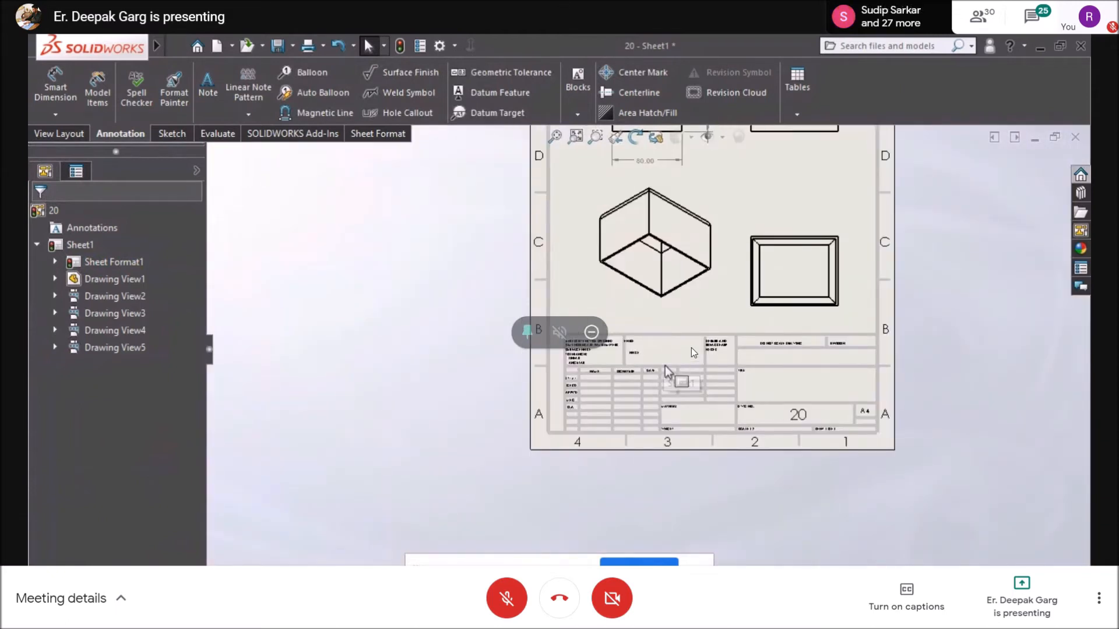
{"action": "scroll", "coordinate": [665, 361], "scroll_direction": "down", "scroll_amount": 3}
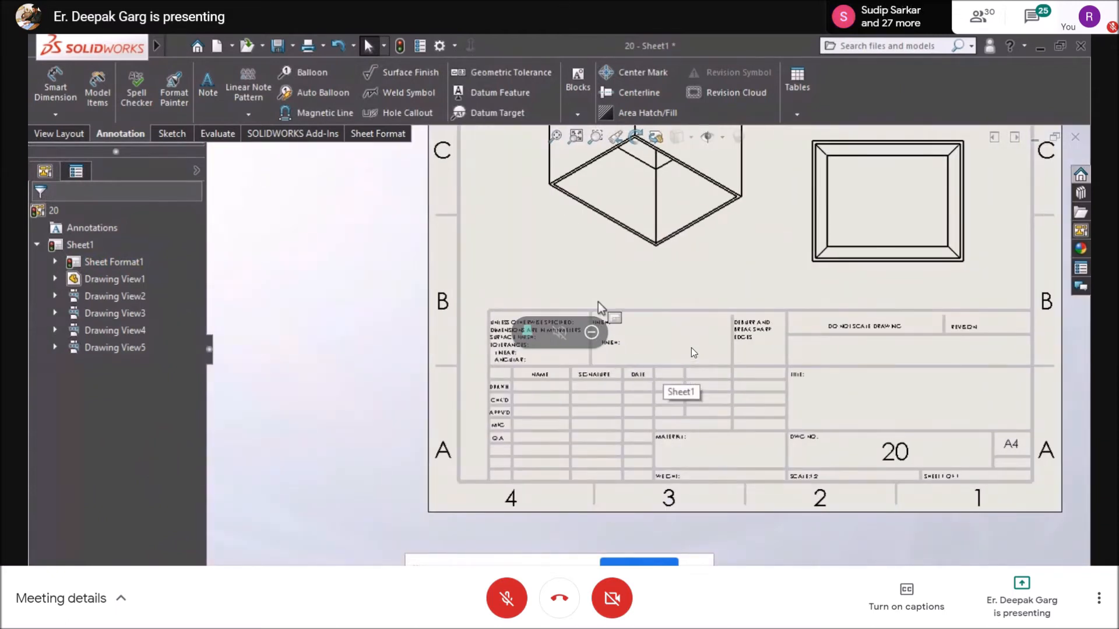
{"action": "scroll", "coordinate": [694, 352], "scroll_direction": "up", "scroll_amount": 6}
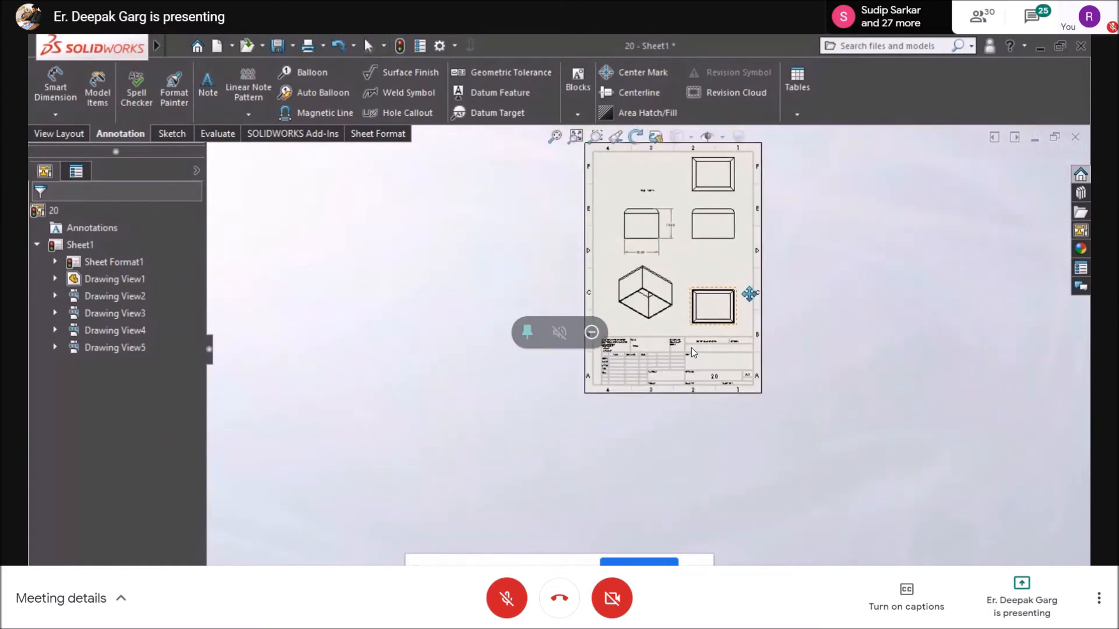
{"action": "scroll", "coordinate": [736, 283], "scroll_direction": "down", "scroll_amount": 4}
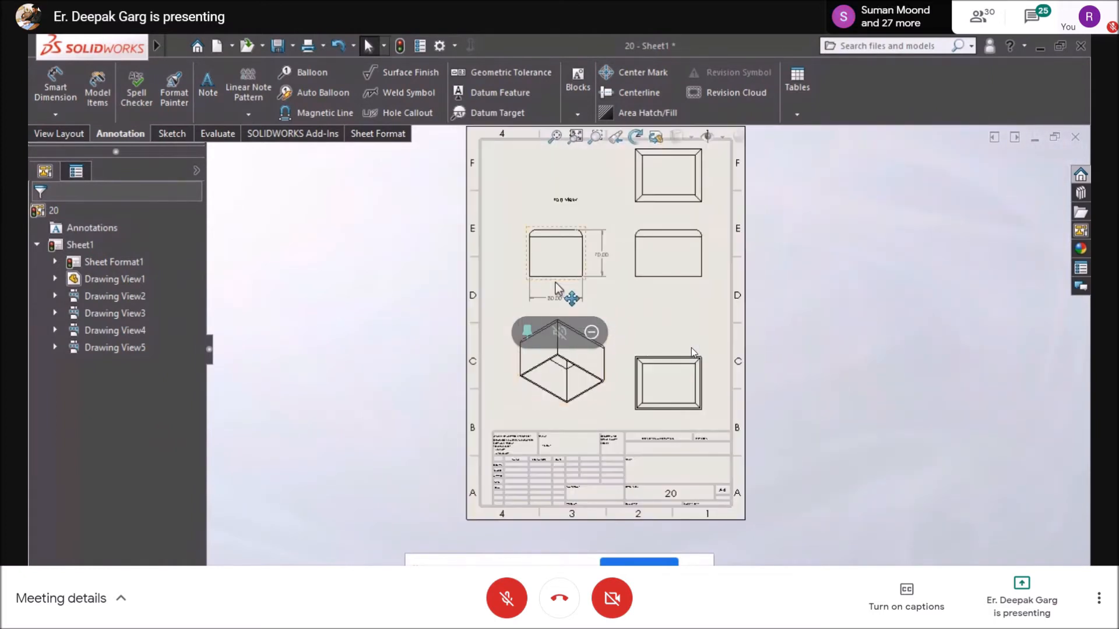
{"action": "scroll", "coordinate": [626, 341], "scroll_direction": "up", "scroll_amount": 3}
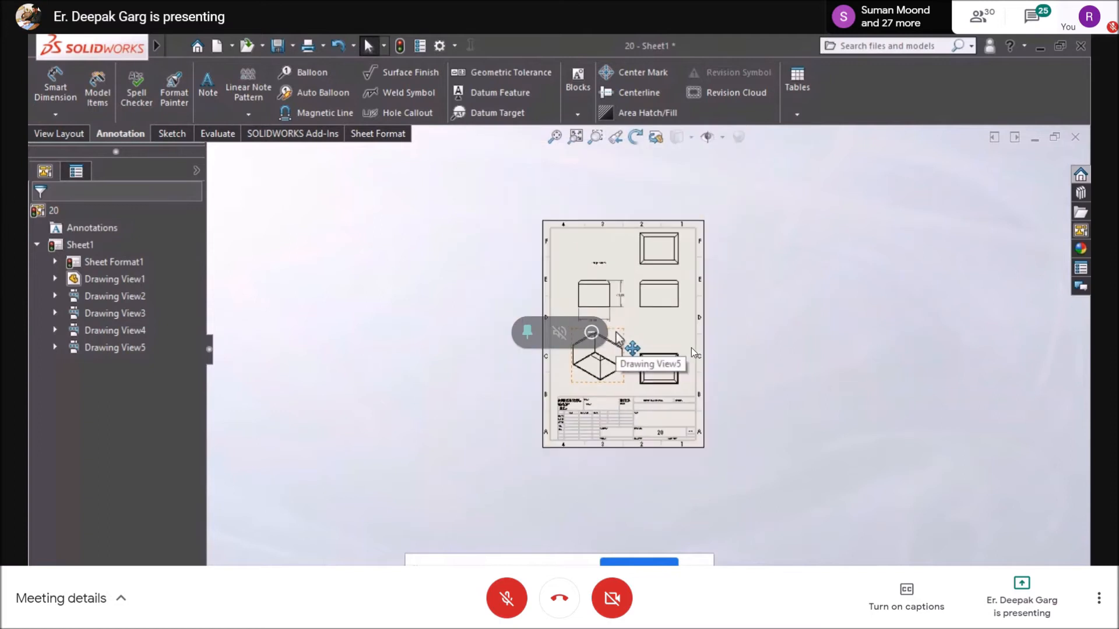
{"action": "scroll", "coordinate": [658, 324], "scroll_direction": "down", "scroll_amount": 4}
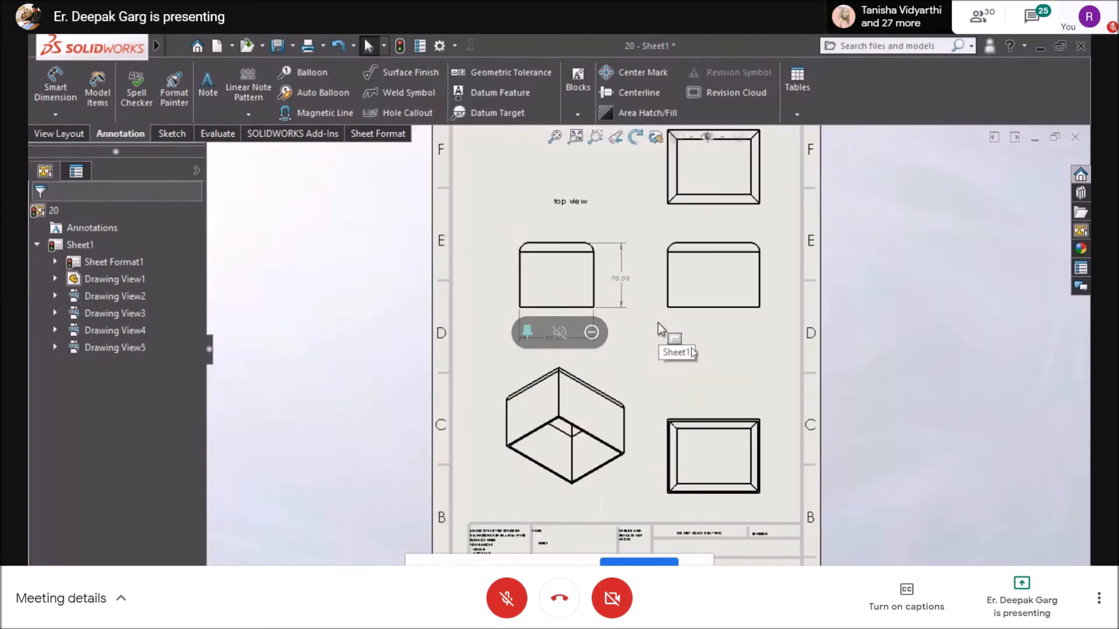
{"action": "scroll", "coordinate": [658, 323], "scroll_direction": "up", "scroll_amount": 4}
{"action": "mouse_move", "coordinate": [733, 383]}
{"action": "middle_mouse_down"}
{"action": "mouse_move", "coordinate": [621, 383]}
{"action": "mouse_move", "coordinate": [839, 307]}
{"action": "mouse_move", "coordinate": [766, 257]}
{"action": "mouse_move", "coordinate": [592, 332]}
{"action": "mouse_move", "coordinate": [630, 316]}
{"action": "middle_mouse_up"}
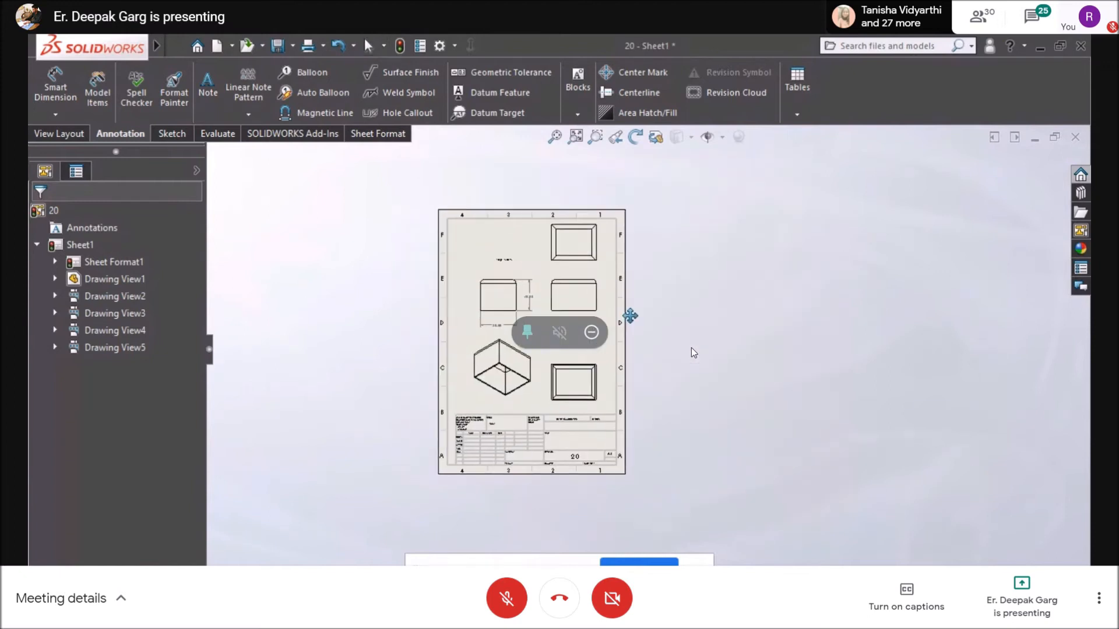
{"action": "scroll", "coordinate": [515, 308], "scroll_direction": "down", "scroll_amount": 4}
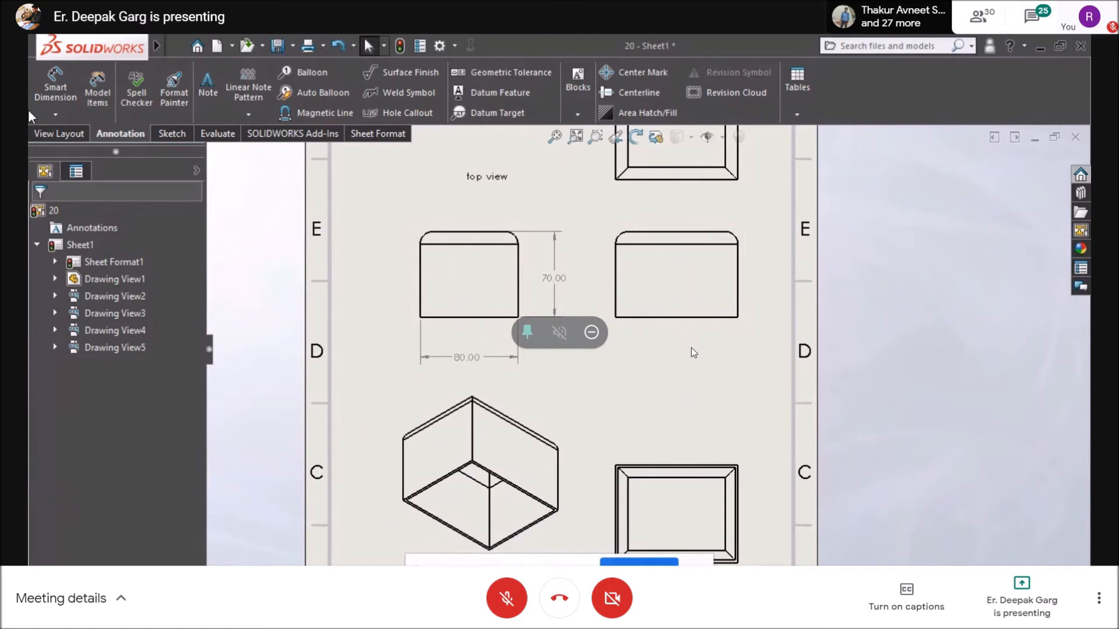
Delete the isometric projected view located below the view dimensioned 80 by 70.
{"action": "left_click", "coordinate": [52, 133]}
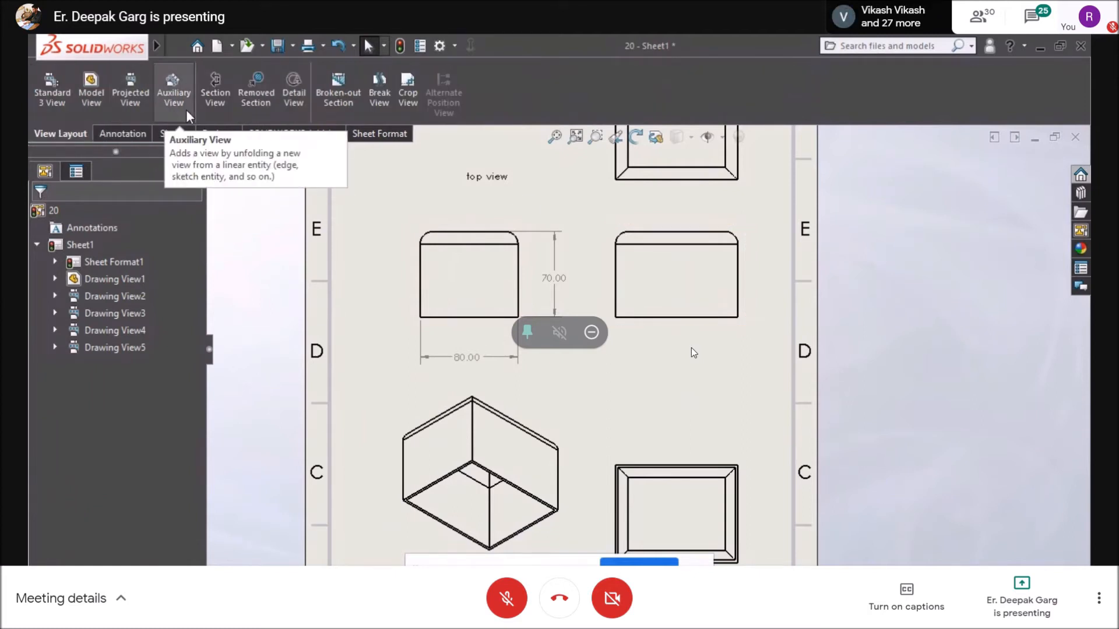
{"action": "key", "text": "f"}
{"action": "left_click", "coordinate": [568, 411]}
{"action": "key", "text": "Delete"}
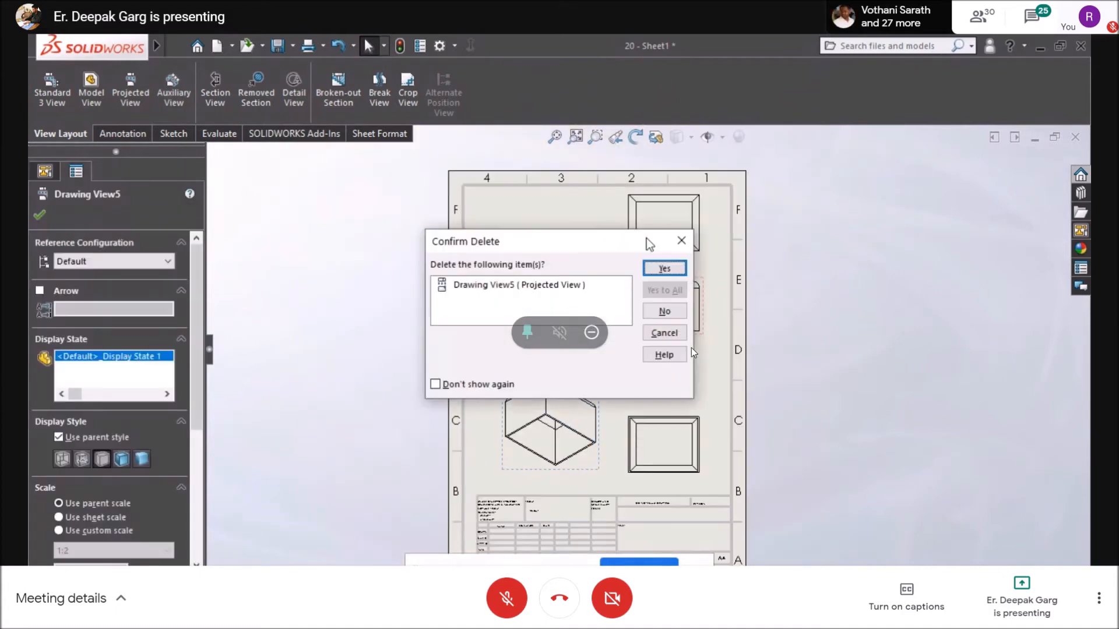
{"action": "left_click", "coordinate": [665, 268]}
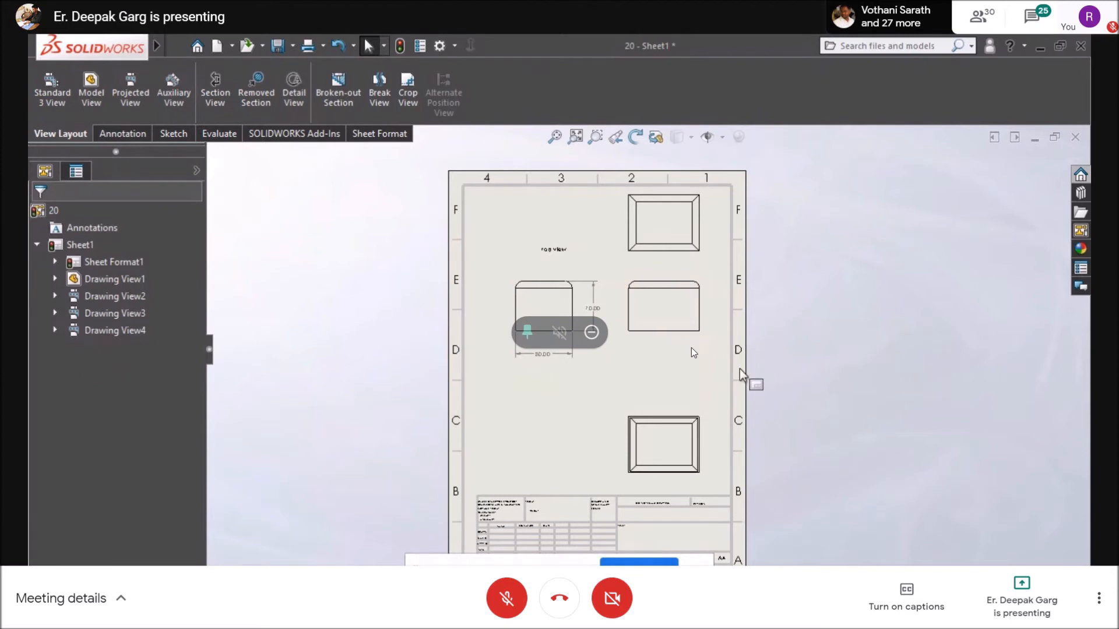
Delete the lower rectangular projected view just above the title block, leaving the side view and the upper rectangular view.
{"action": "scroll", "coordinate": [688, 337], "scroll_direction": "down", "scroll_amount": 3}
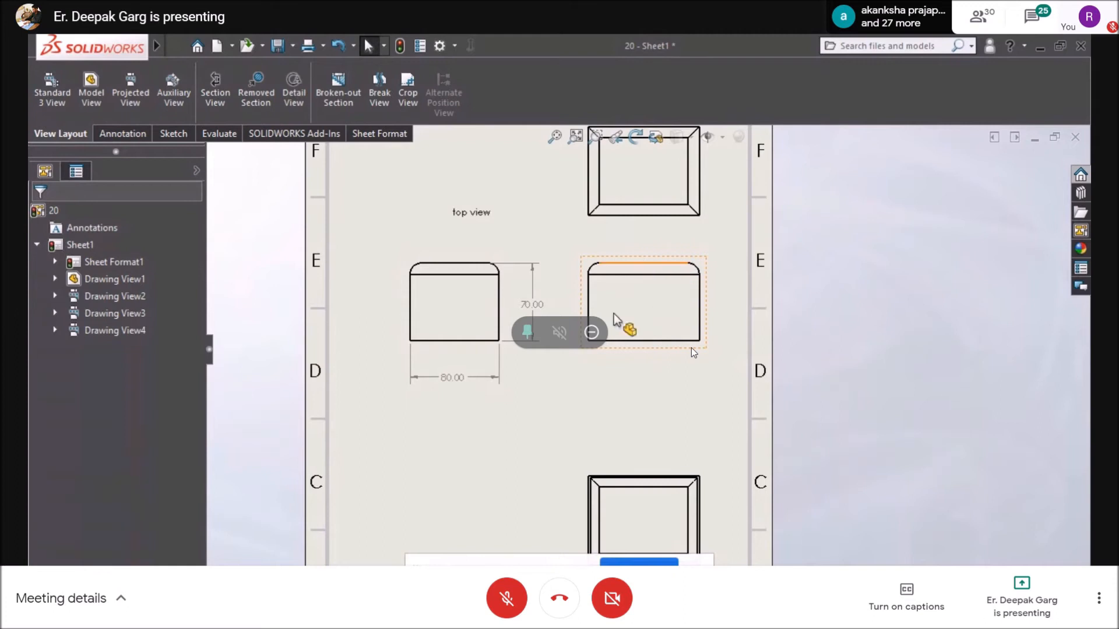
{"action": "scroll", "coordinate": [623, 498], "scroll_direction": "down", "scroll_amount": 2}
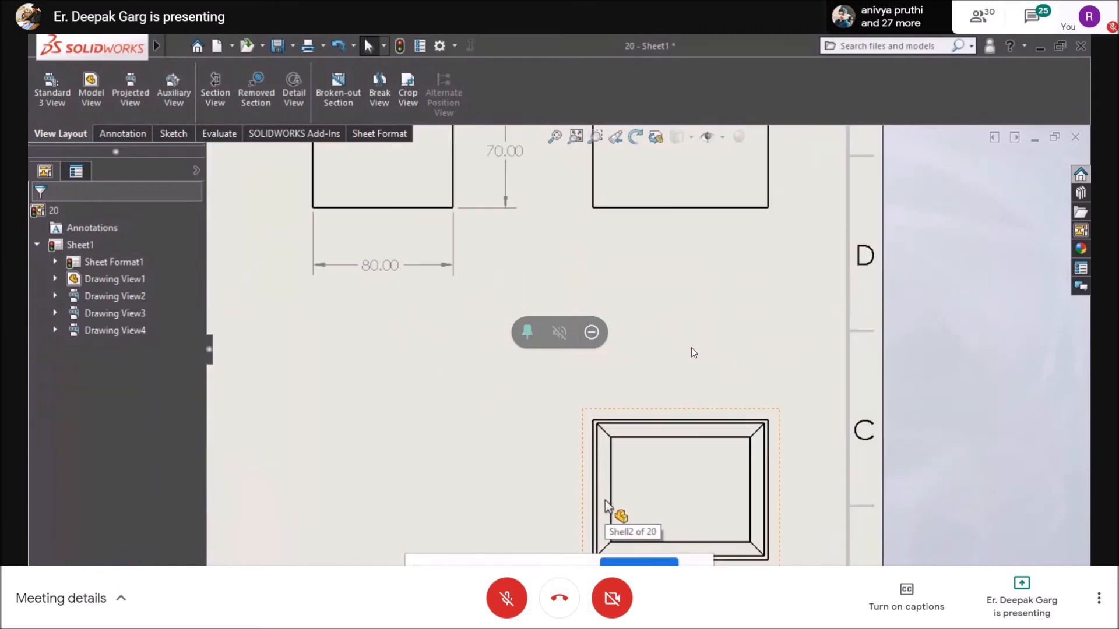
{"action": "scroll", "coordinate": [603, 431], "scroll_direction": "down", "scroll_amount": 3}
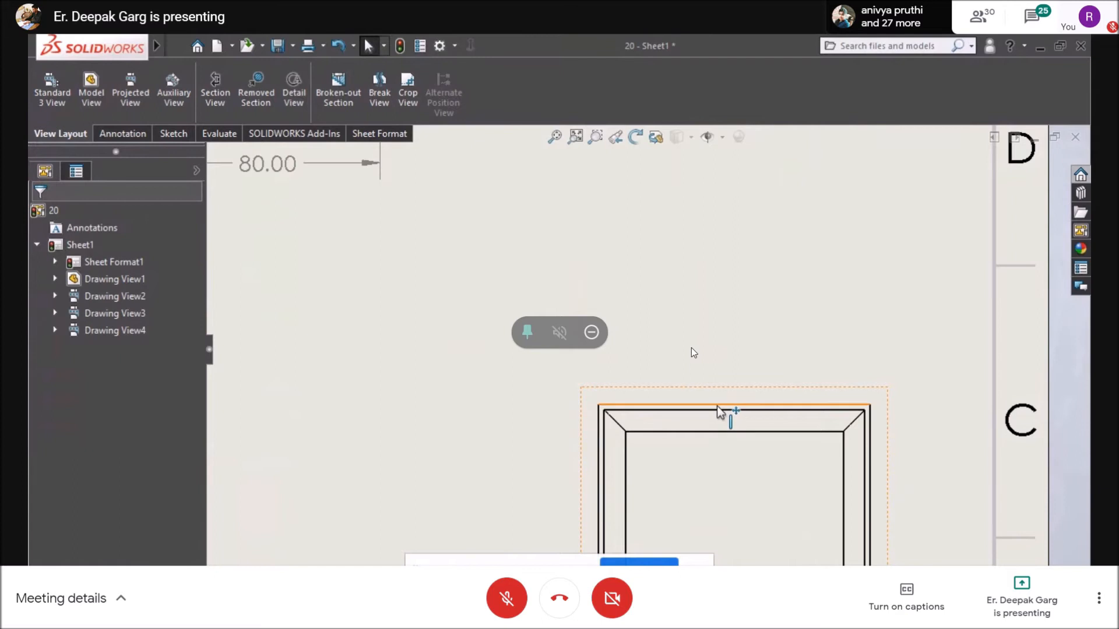
{"action": "scroll", "coordinate": [717, 405], "scroll_direction": "up", "scroll_amount": 4}
{"action": "left_click", "coordinate": [707, 436]}
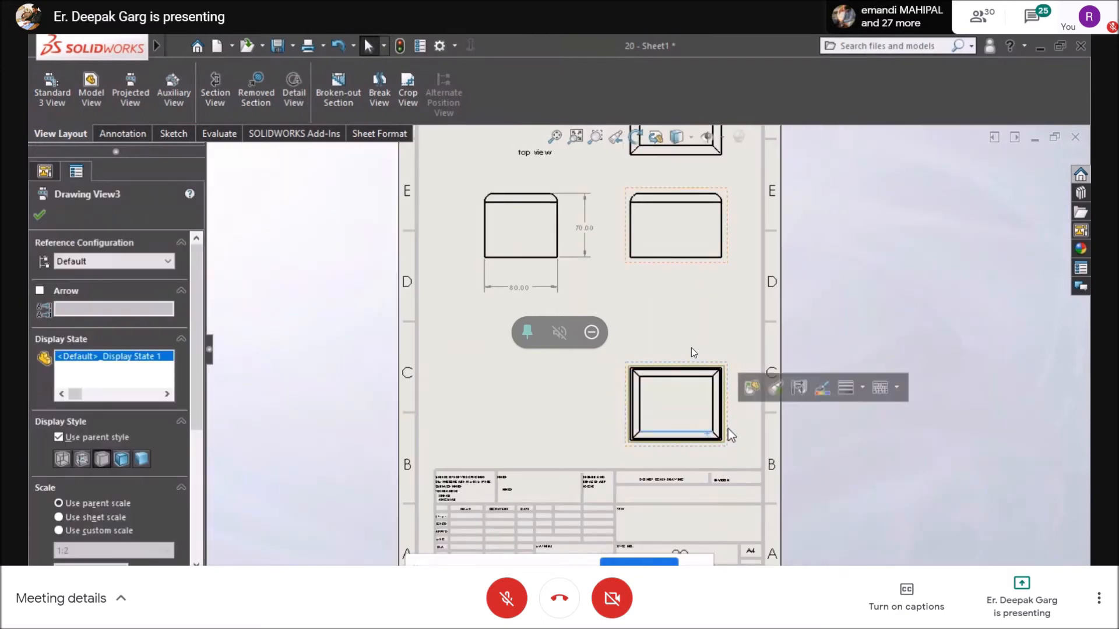
{"action": "key", "text": "Delete"}
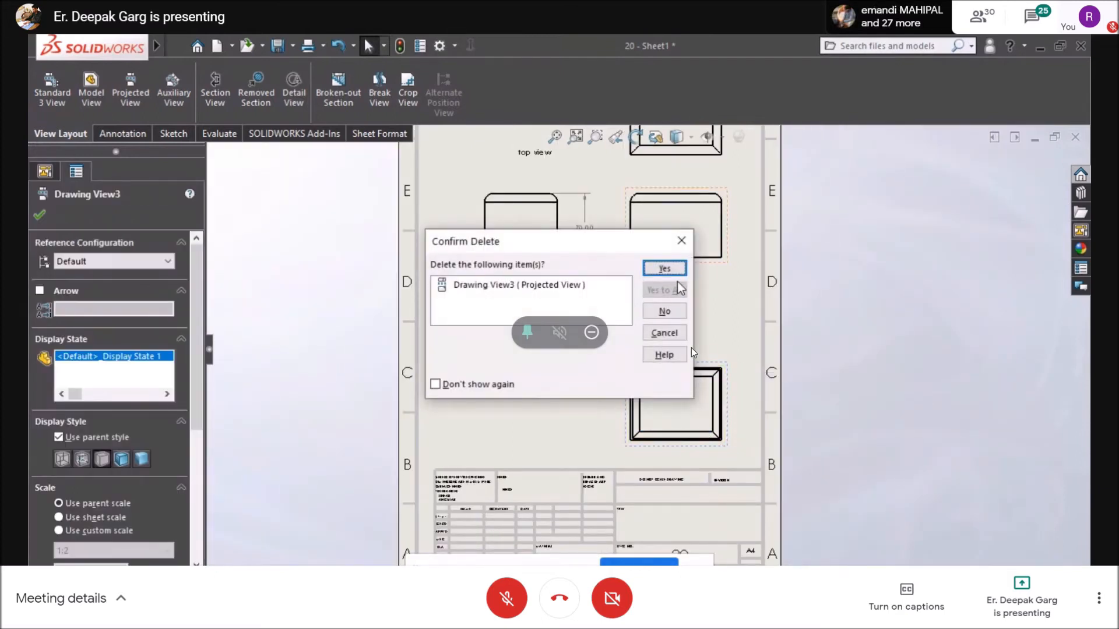
{"action": "left_click", "coordinate": [665, 268]}
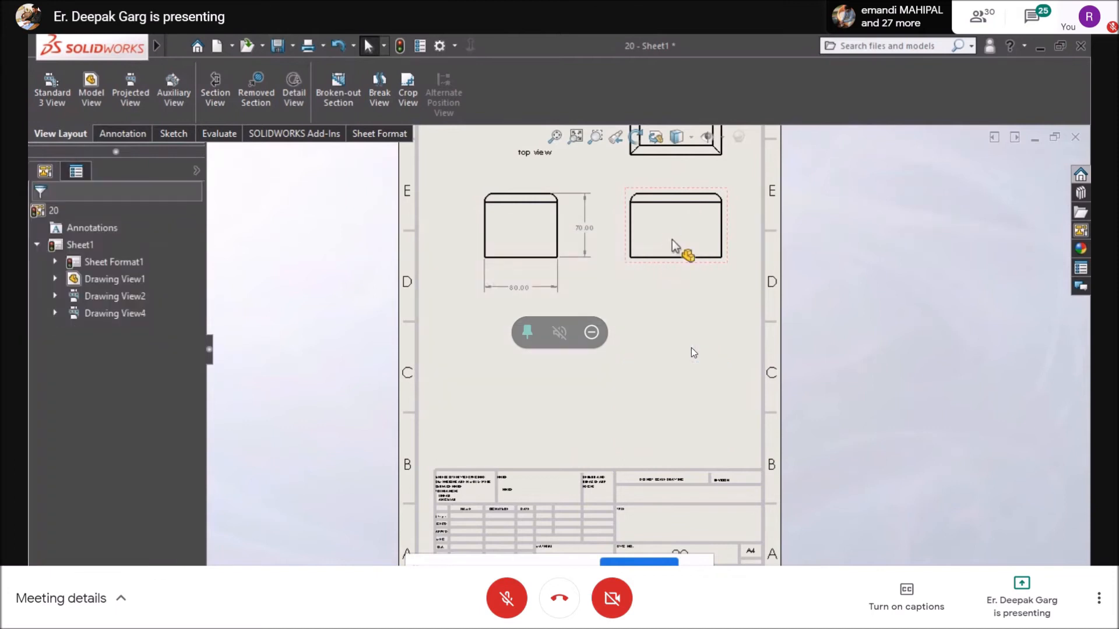
Start a section view with an auxiliary cutting line through the side view, from its lower-left corner to its top edge's midpoint.
{"action": "scroll", "coordinate": [674, 249], "scroll_direction": "down", "scroll_amount": 2}
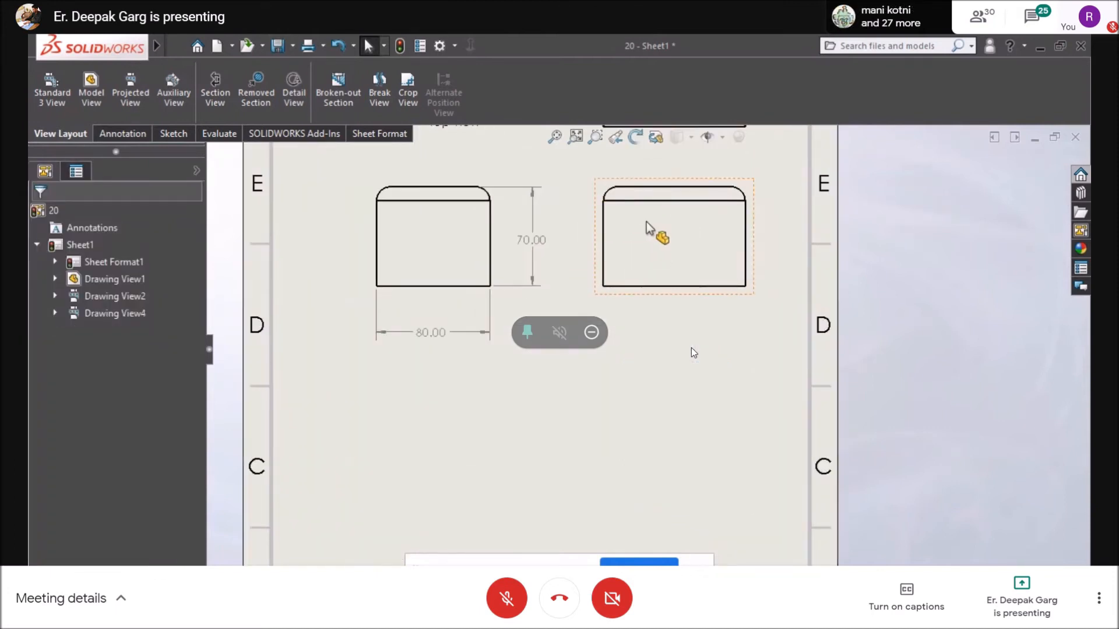
{"action": "scroll", "coordinate": [650, 232], "scroll_direction": "up", "scroll_amount": 2}
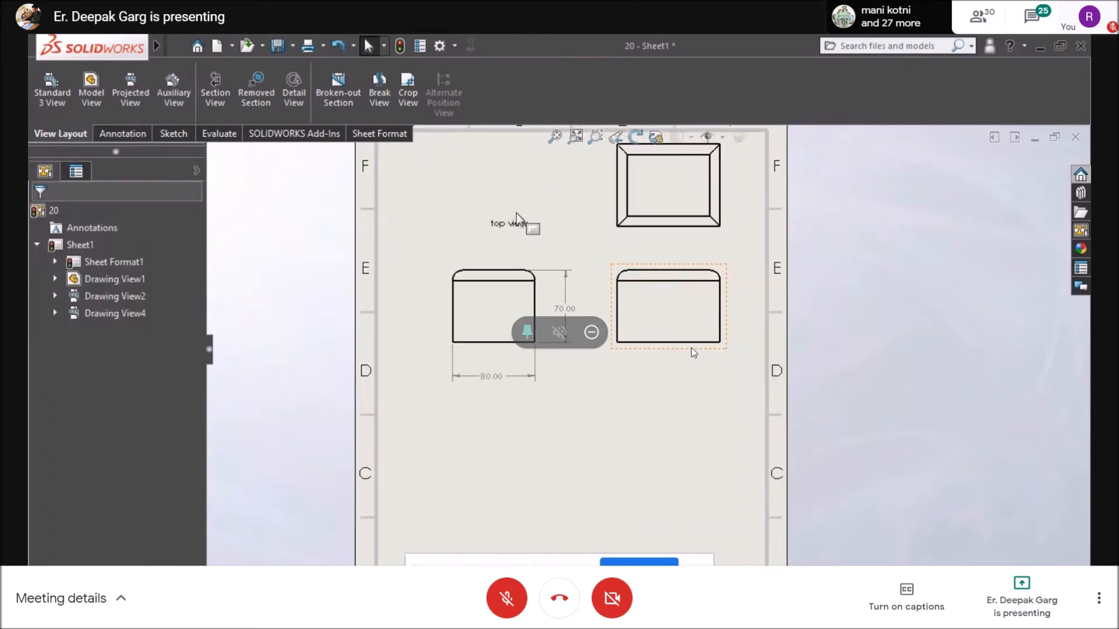
{"action": "left_click", "coordinate": [215, 87]}
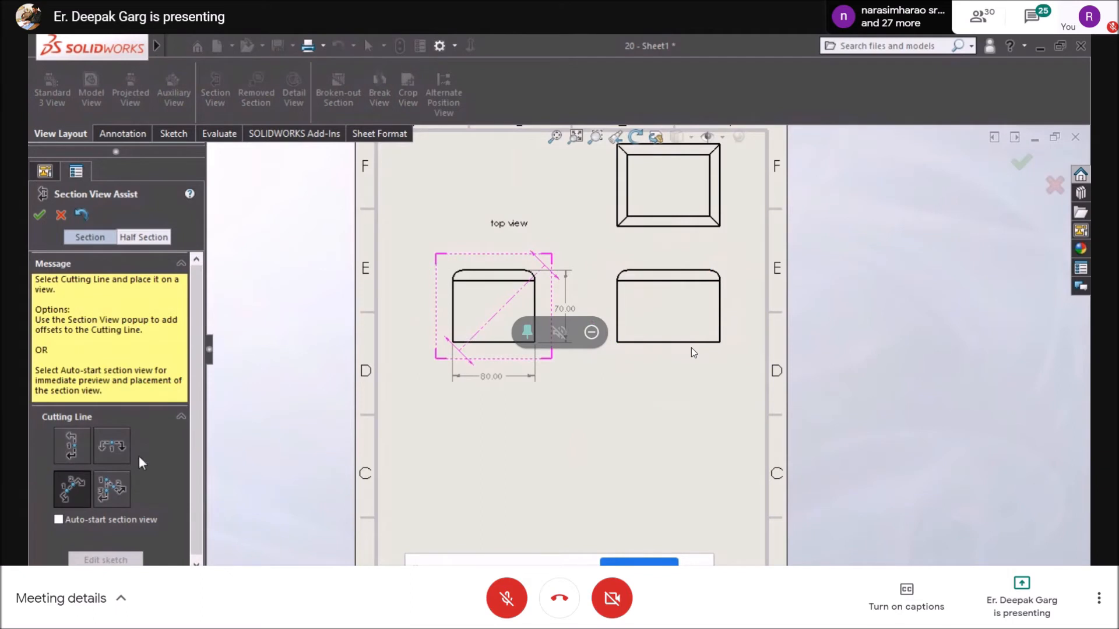
{"action": "left_click", "coordinate": [73, 452]}
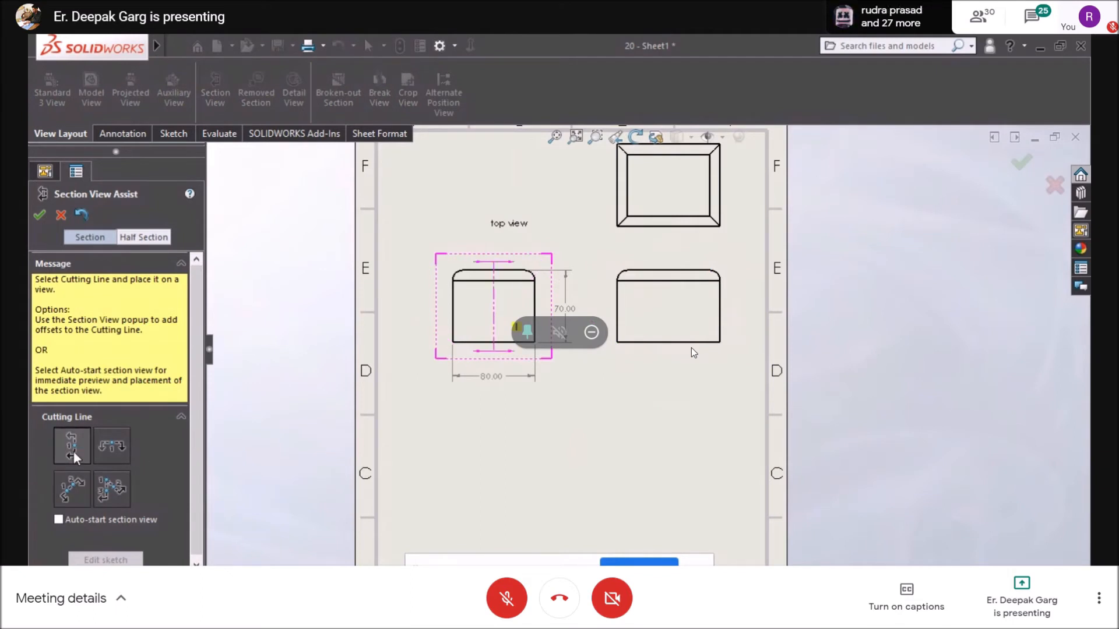
{"action": "left_click", "coordinate": [113, 438]}
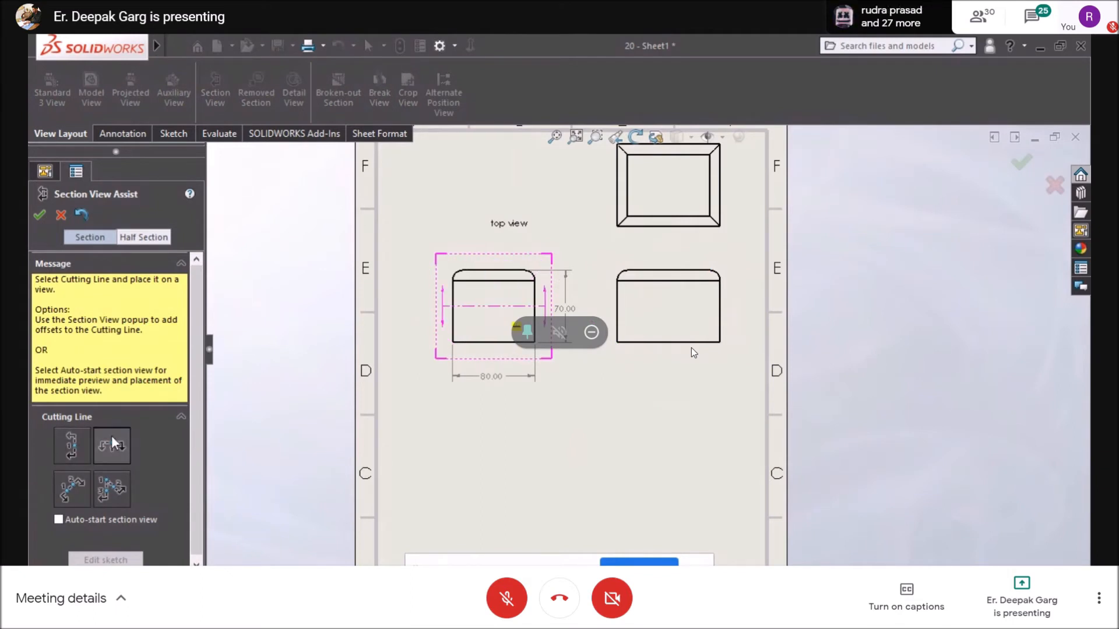
{"action": "left_click", "coordinate": [70, 492]}
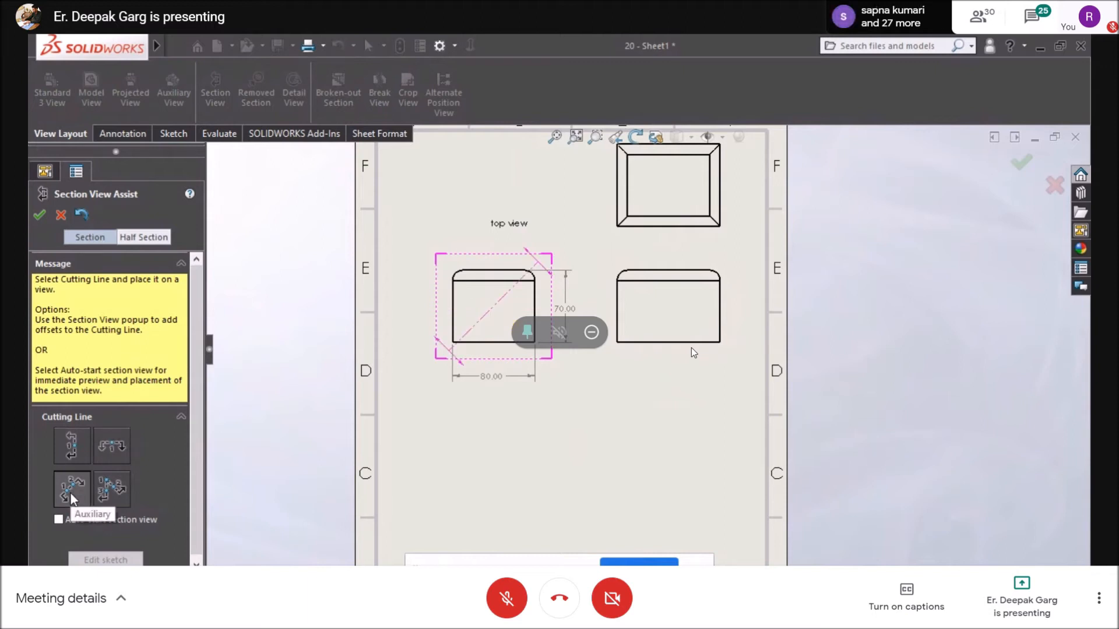
{"action": "left_click", "coordinate": [617, 342]}
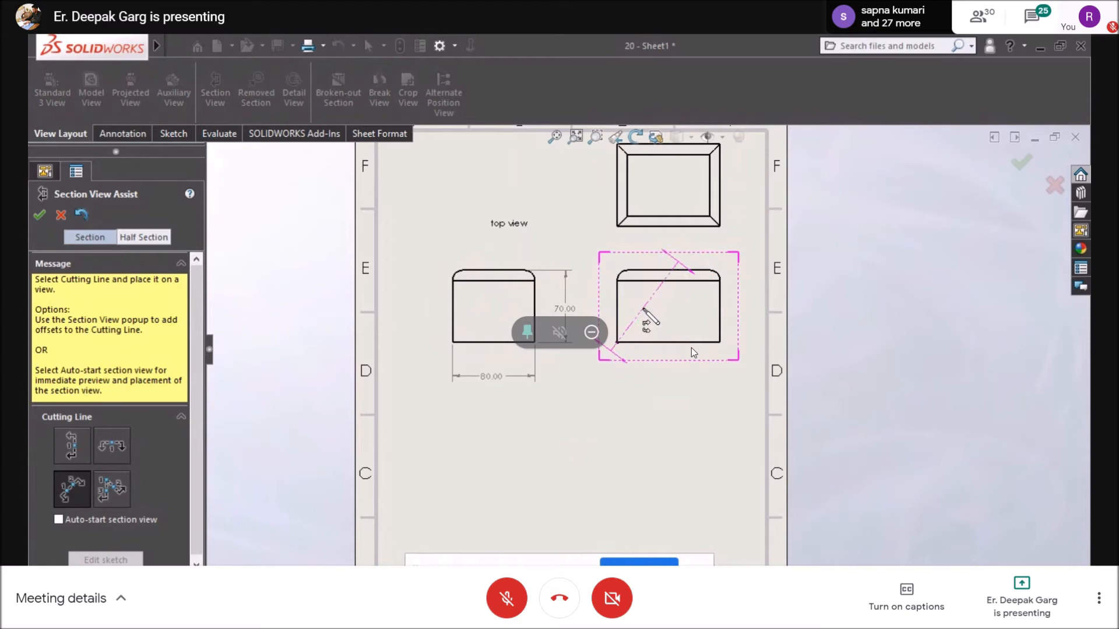
{"action": "left_click", "coordinate": [668, 270]}
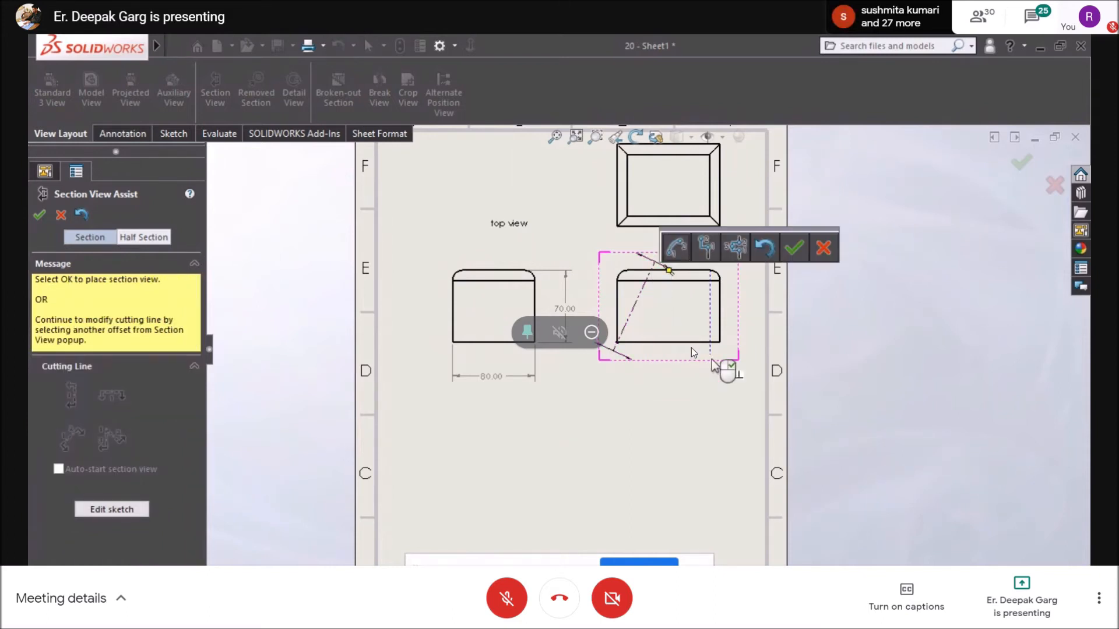
Accept the slanted cutting line and place the section view beside the "top view" note, above the dimensioned view.
{"action": "left_click", "coordinate": [795, 247]}
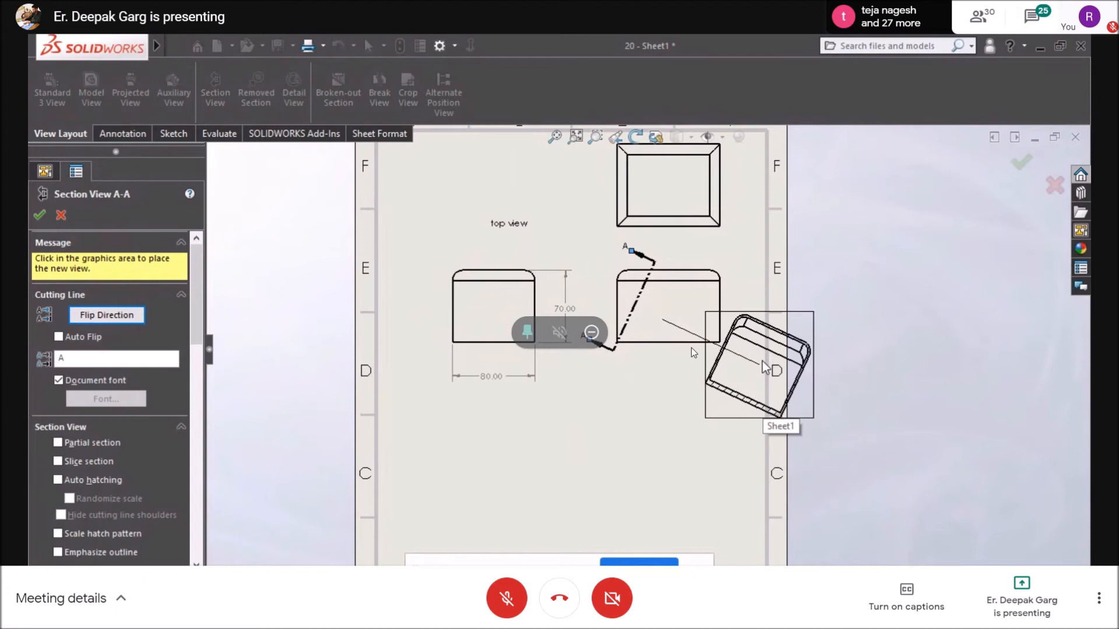
{"action": "left_click", "coordinate": [433, 230]}
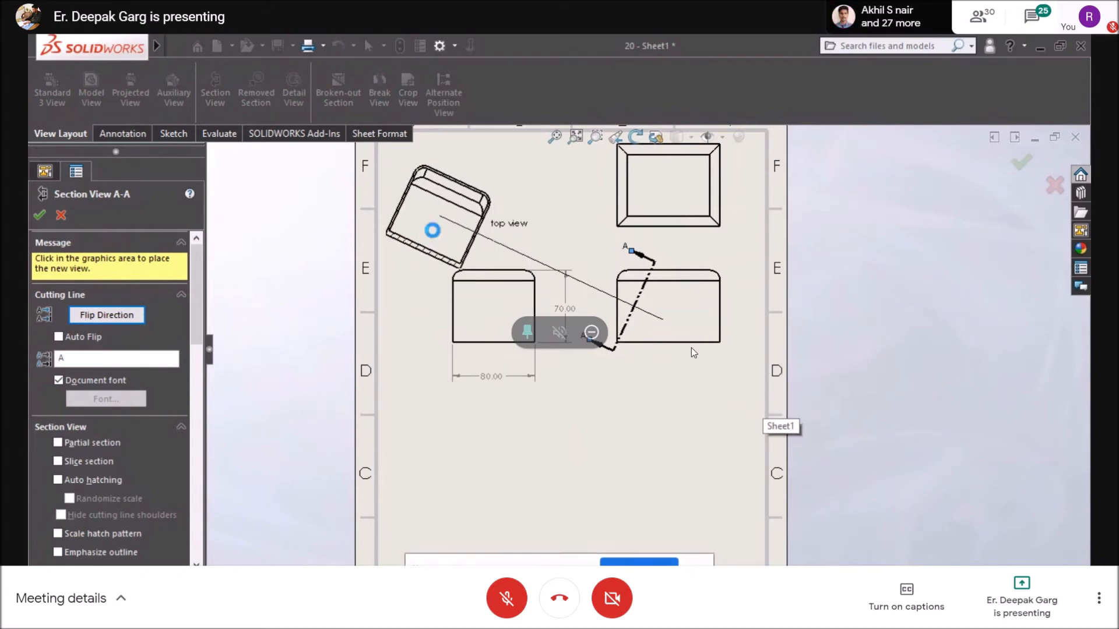
{"action": "left_click", "coordinate": [46, 218]}
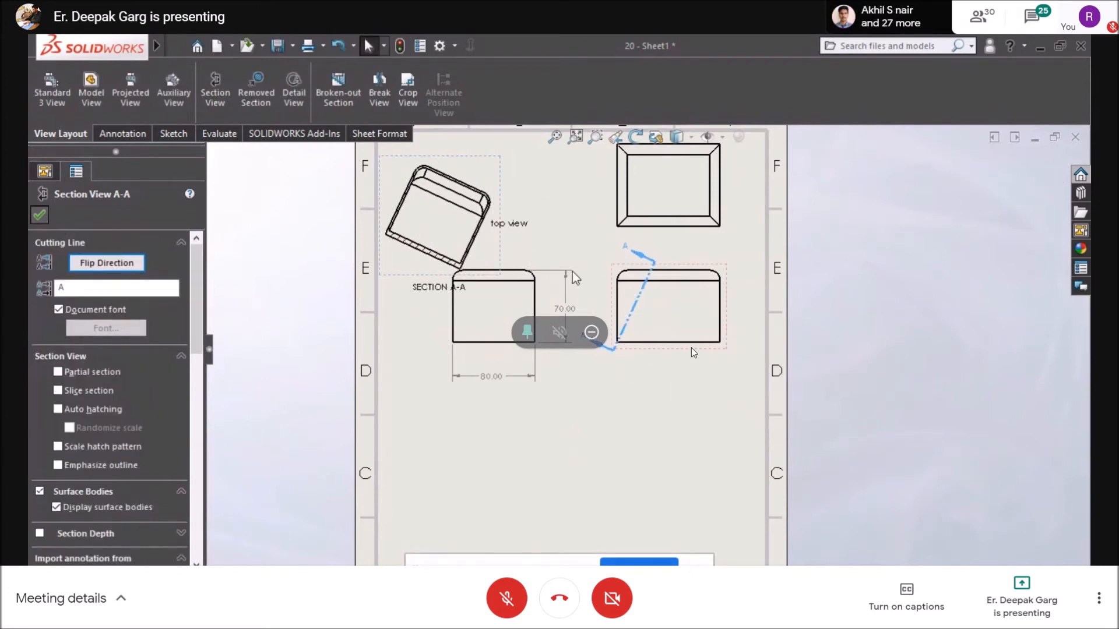
Examine the hatched walls and inner edges of the new section view and compare it with its cutting line.
{"action": "scroll", "coordinate": [651, 247], "scroll_direction": "down", "scroll_amount": 2}
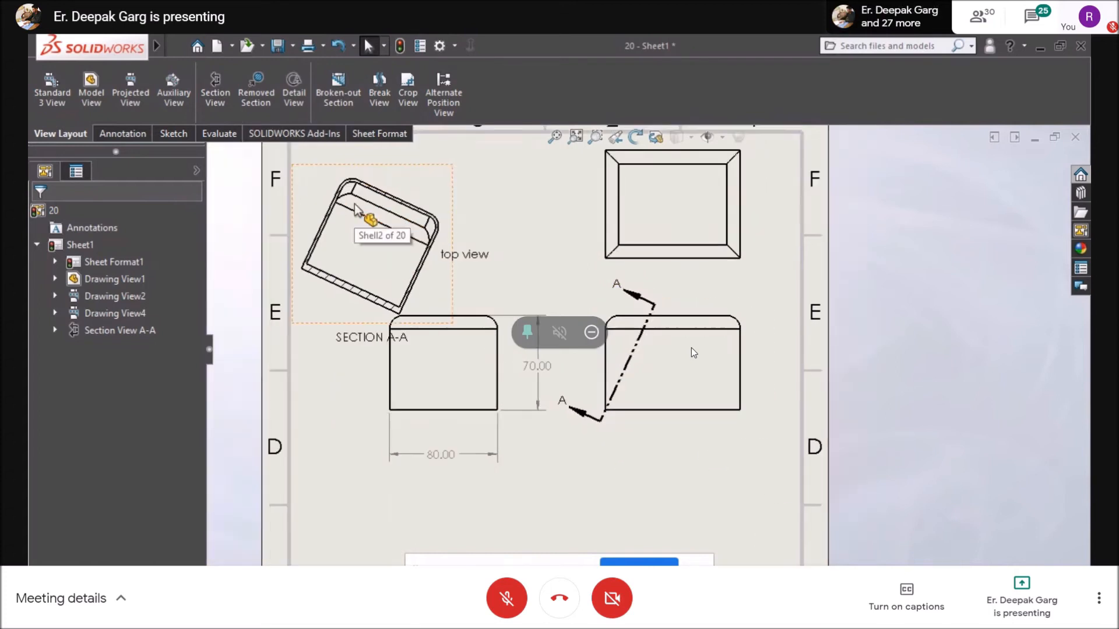
{"action": "scroll", "coordinate": [357, 211], "scroll_direction": "up", "scroll_amount": 6}
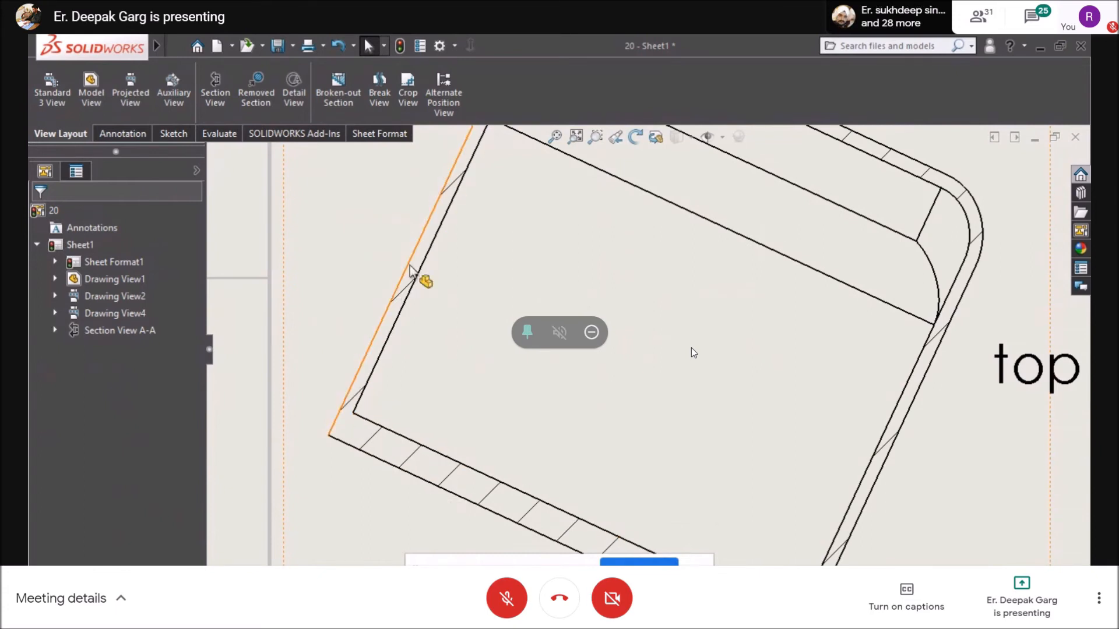
{"action": "scroll", "coordinate": [449, 232], "scroll_direction": "down", "scroll_amount": 2}
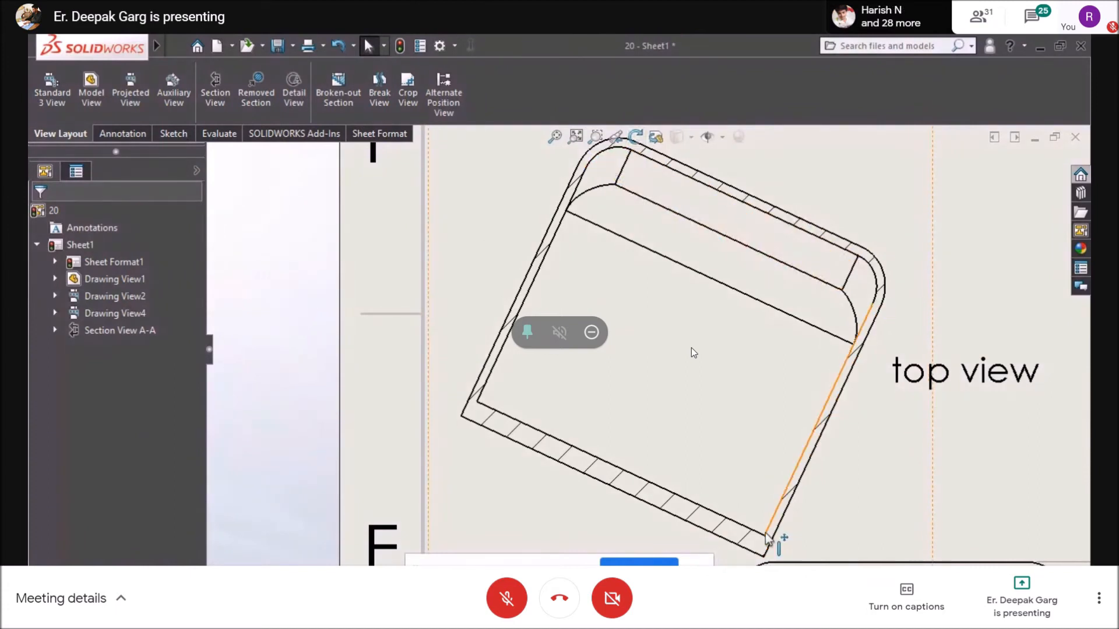
{"action": "scroll", "coordinate": [690, 391], "scroll_direction": "down", "scroll_amount": 4}
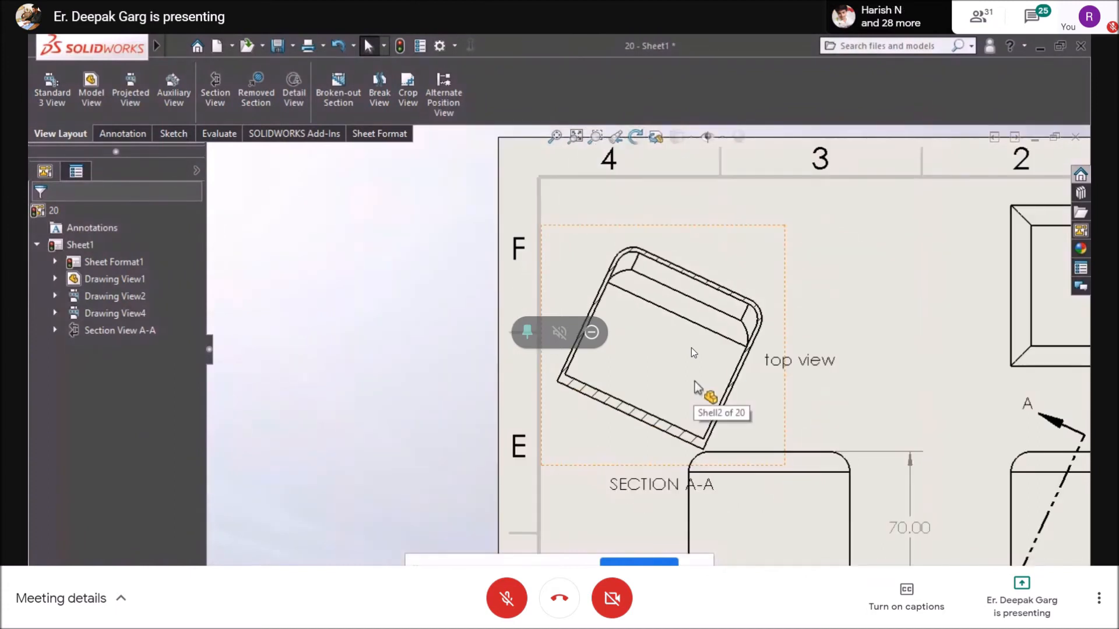
{"action": "scroll", "coordinate": [818, 386], "scroll_direction": "up", "scroll_amount": 2}
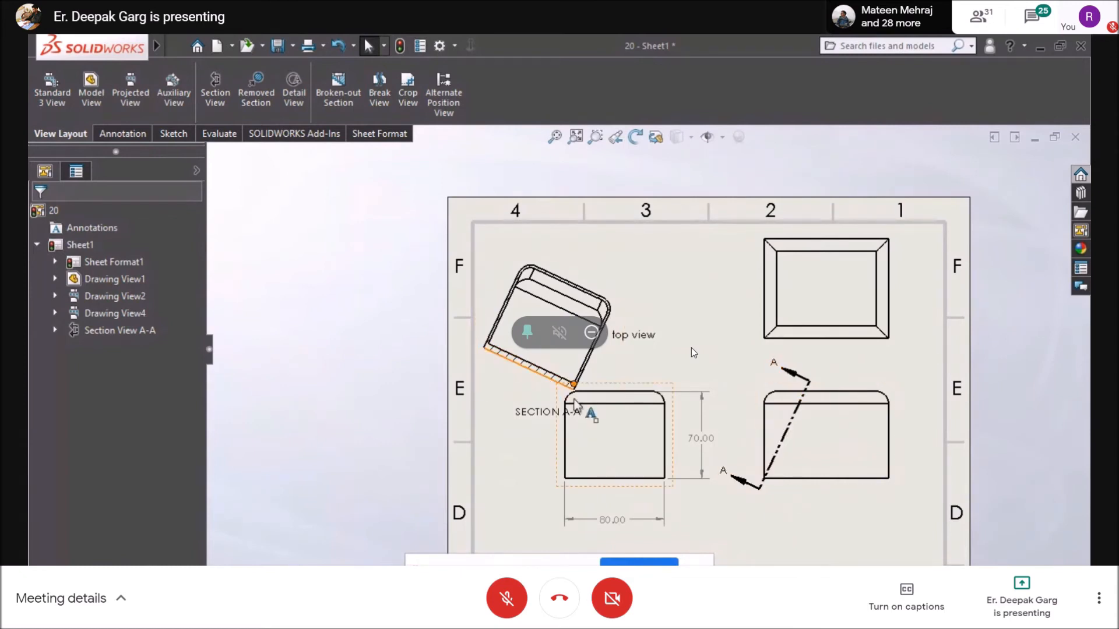
{"action": "scroll", "coordinate": [553, 302], "scroll_direction": "up", "scroll_amount": 5}
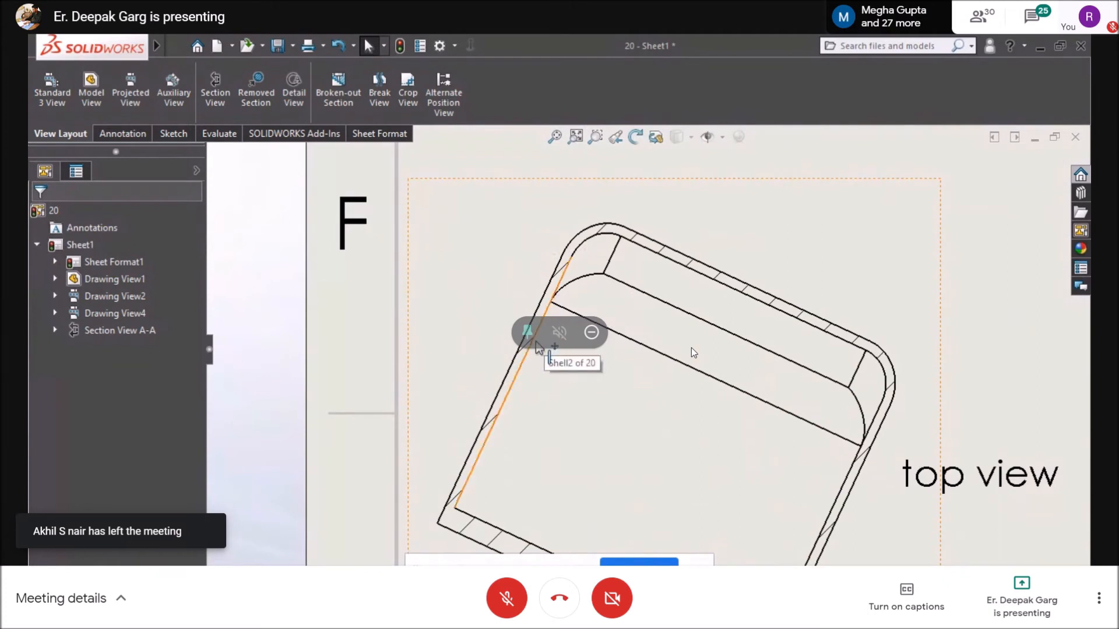
{"action": "scroll", "coordinate": [515, 367], "scroll_direction": "down", "scroll_amount": 8}
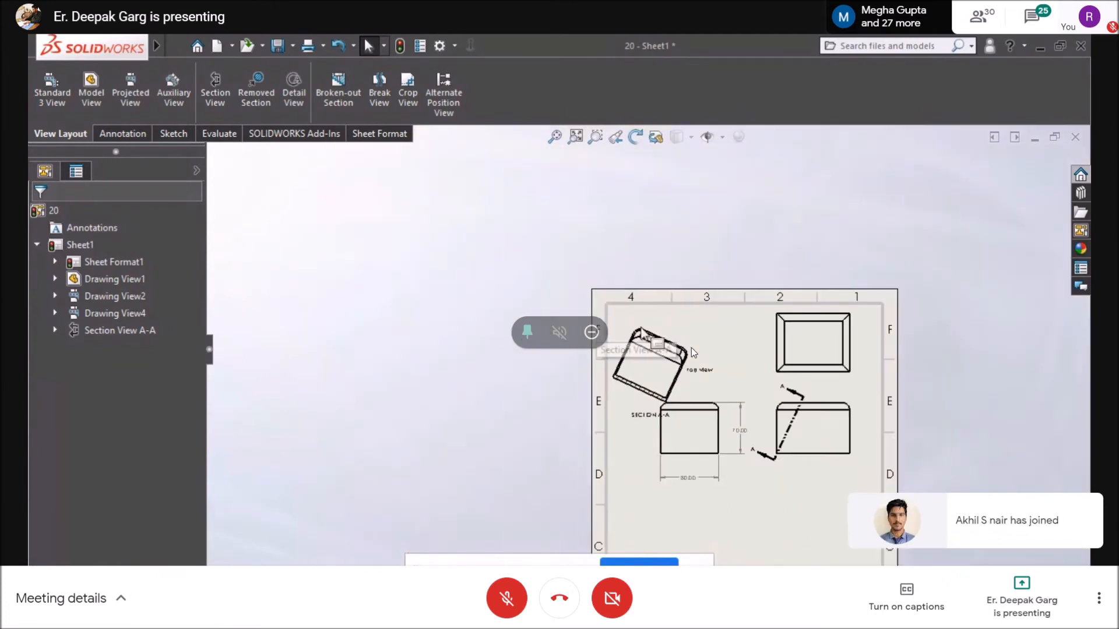
{"action": "scroll", "coordinate": [708, 394], "scroll_direction": "down", "scroll_amount": 2}
{"action": "scroll", "coordinate": [725, 382], "scroll_direction": "up", "scroll_amount": 3}
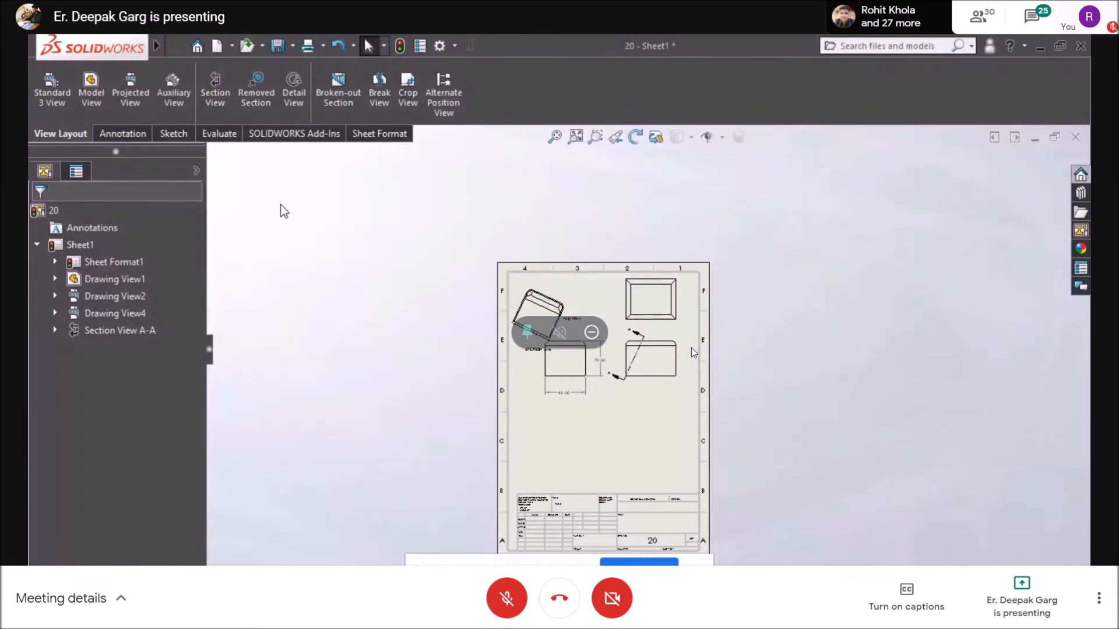
{"action": "left_click", "coordinate": [122, 133]}
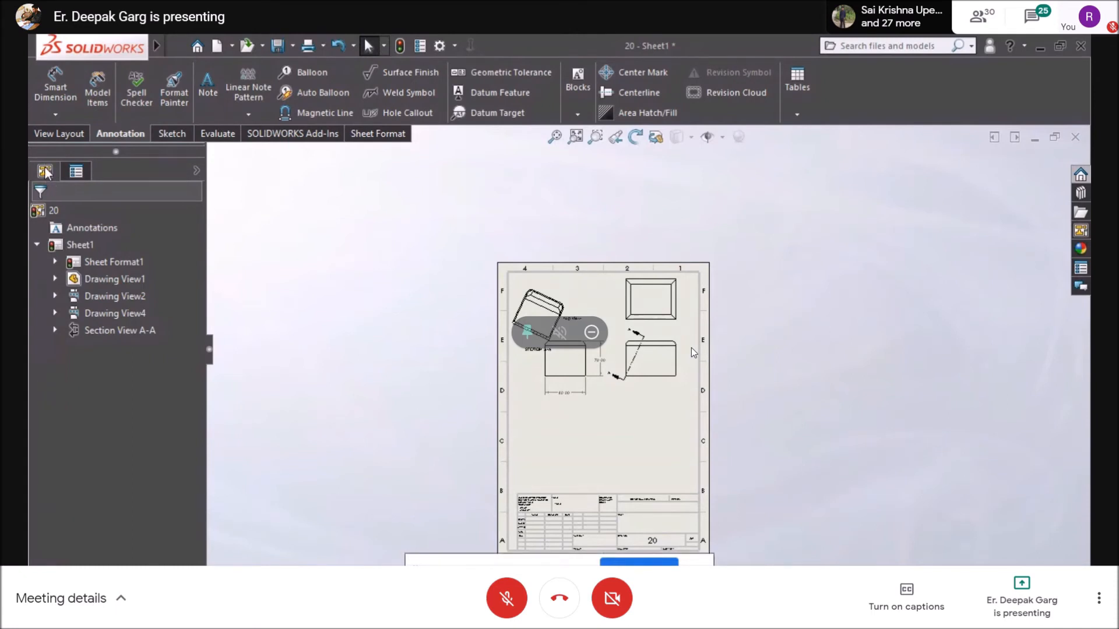
{"action": "left_click", "coordinate": [82, 300]}
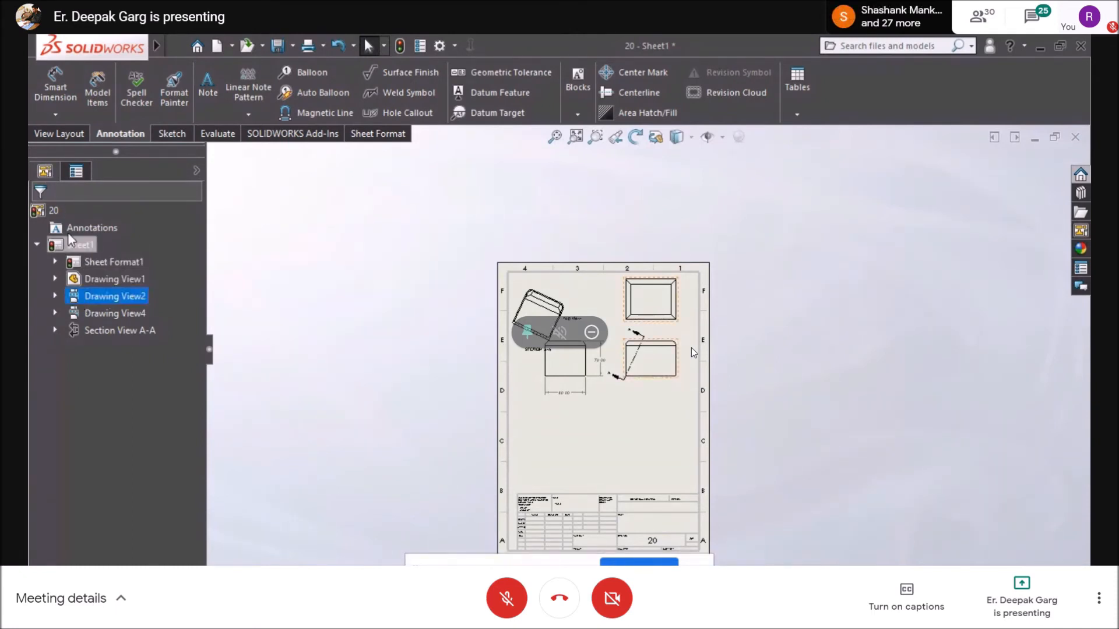
Insert the standard three views of part 20 onto the drawing sheet.
{"action": "left_click", "coordinate": [54, 134]}
{"action": "left_click", "coordinate": [51, 90]}
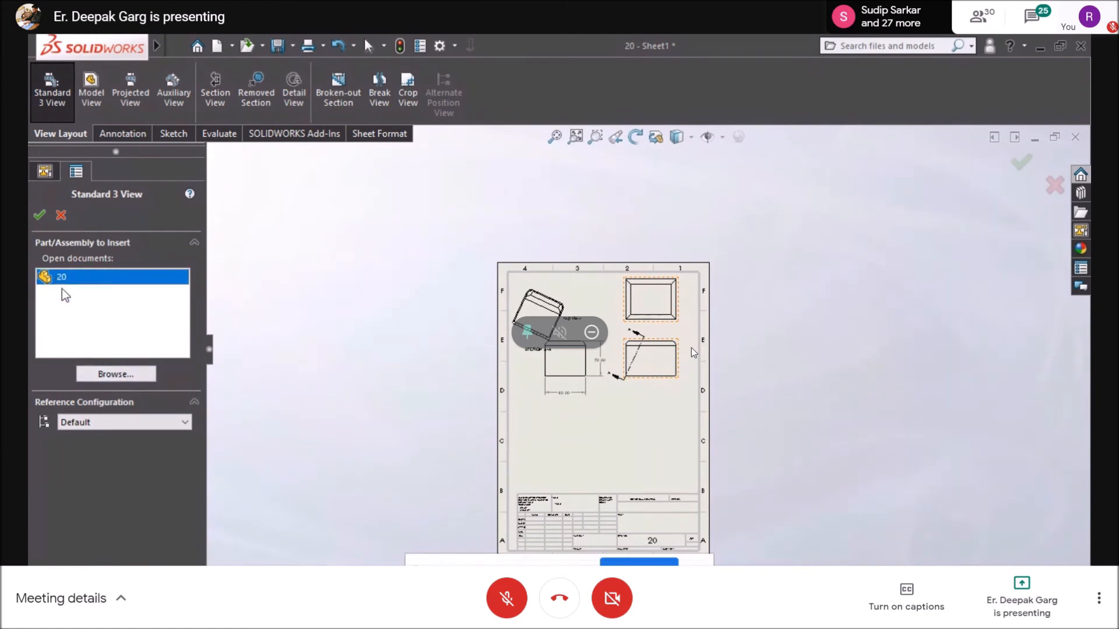
{"action": "left_click", "coordinate": [127, 375]}
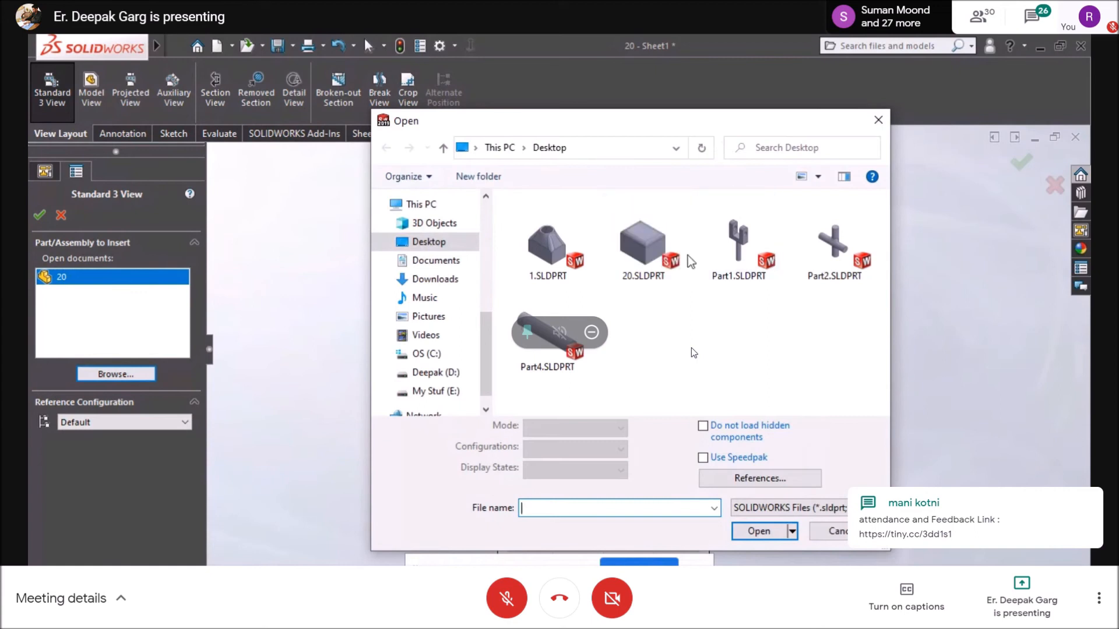
{"action": "left_click", "coordinate": [757, 507]}
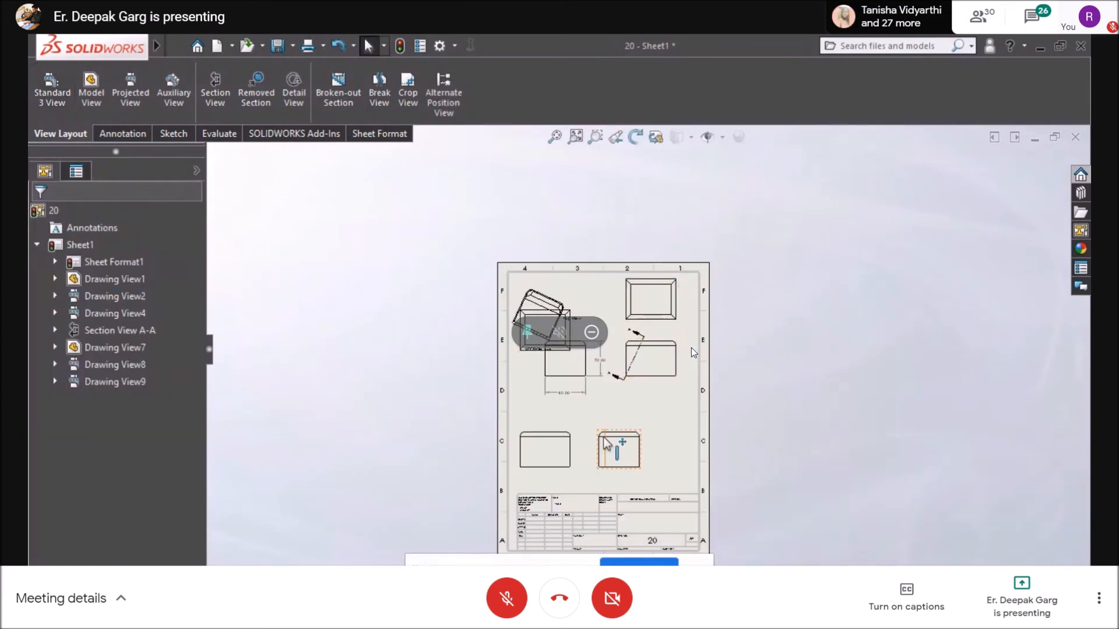
{"action": "scroll", "coordinate": [592, 416], "scroll_direction": "down", "scroll_amount": 2}
{"action": "scroll", "coordinate": [592, 416], "scroll_direction": "down", "scroll_amount": 1}
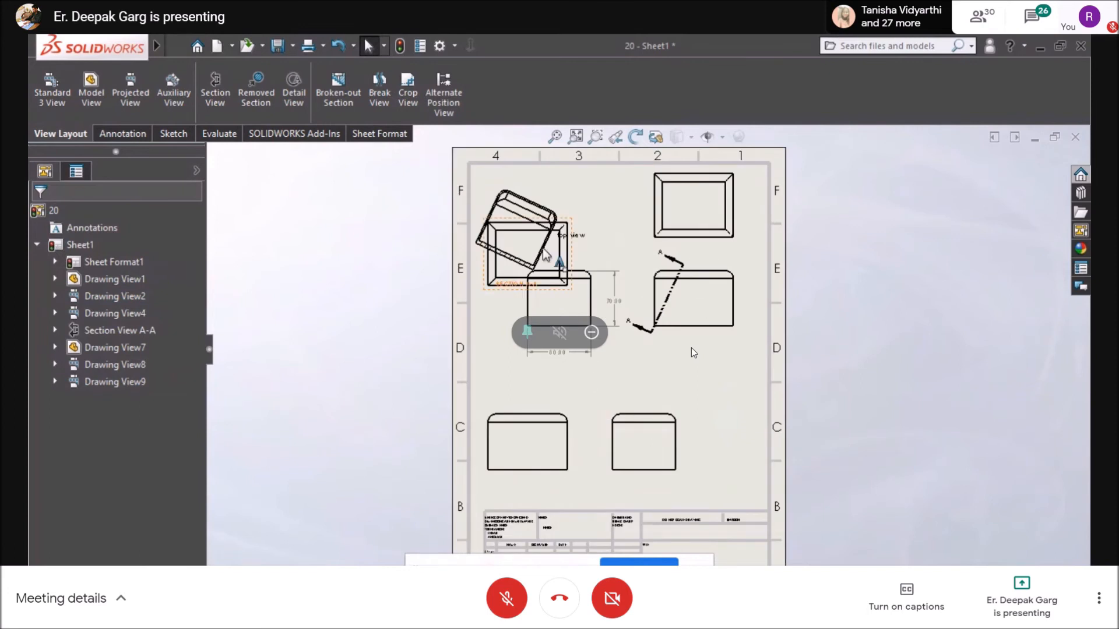
Check the display settings of the newly inserted front view and undo the insertion of the standard three views.
{"action": "left_click", "coordinate": [570, 457]}
{"action": "scroll", "coordinate": [120, 394], "scroll_direction": "down", "scroll_amount": 3}
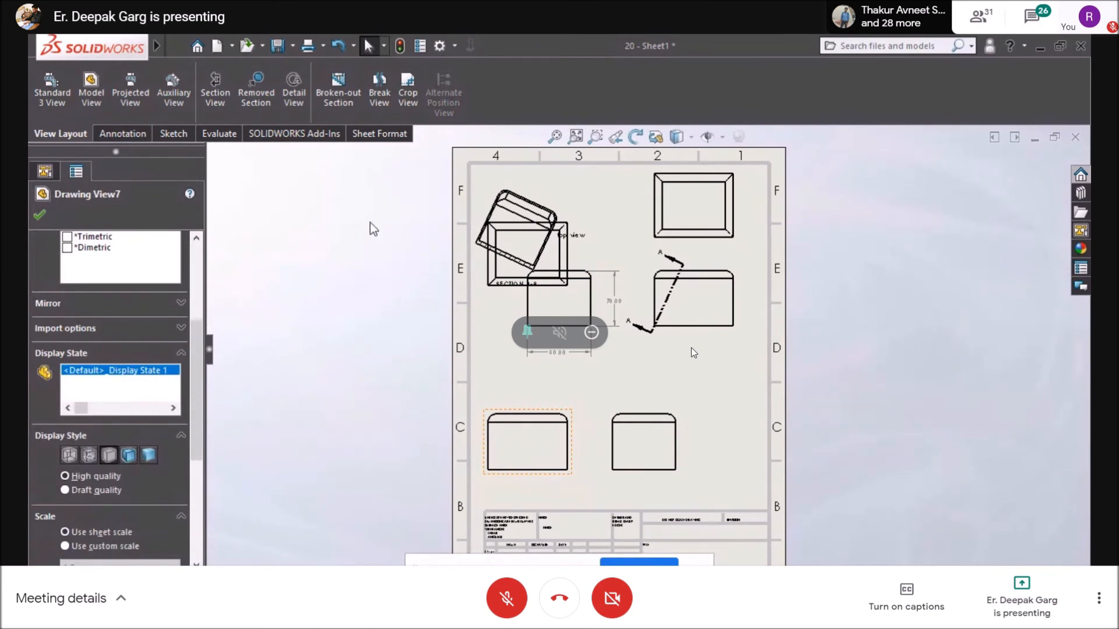
{"action": "left_click", "coordinate": [428, 247]}
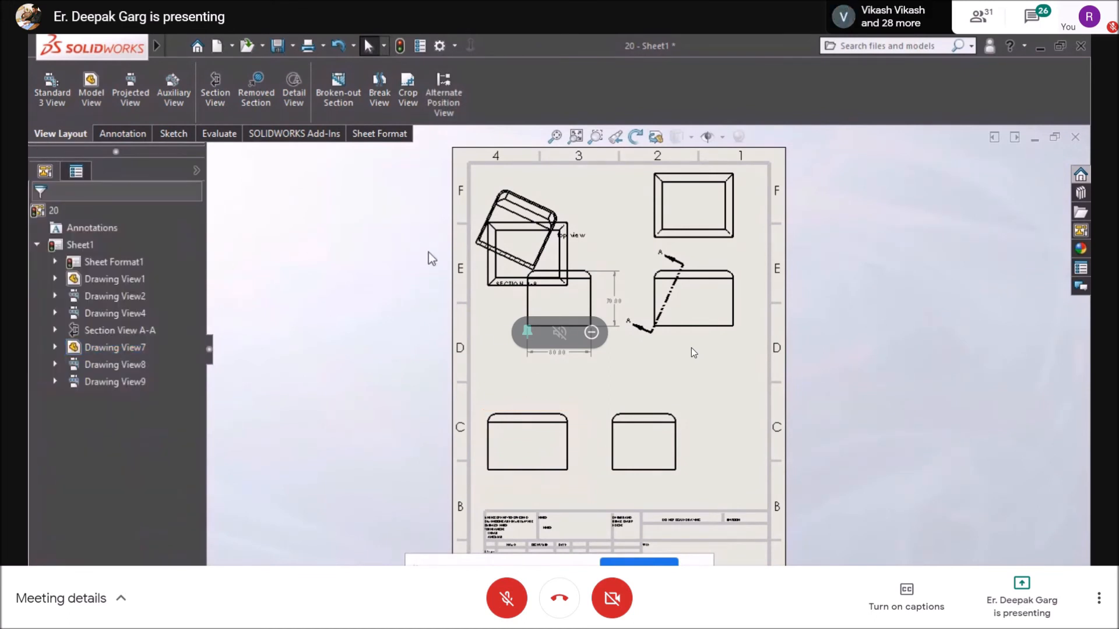
{"action": "key", "text": "ctrl+z"}
Change the display style of the upper rectangular top view to Shaded With Edges and accept it.
{"action": "scroll", "coordinate": [622, 361], "scroll_direction": "down", "scroll_amount": 3}
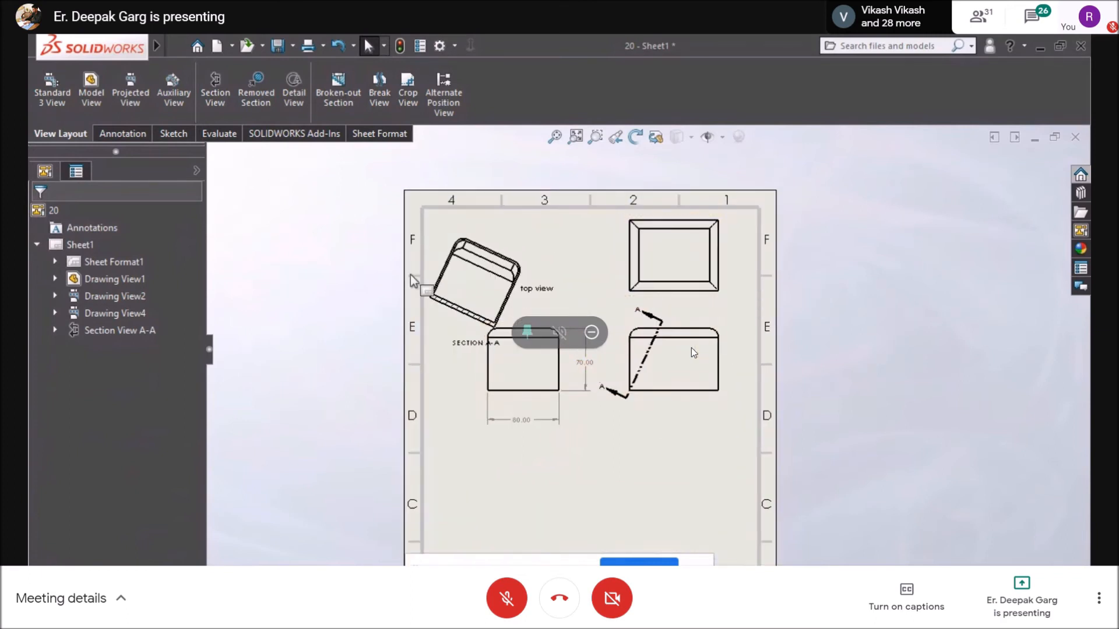
{"action": "left_click", "coordinate": [645, 252]}
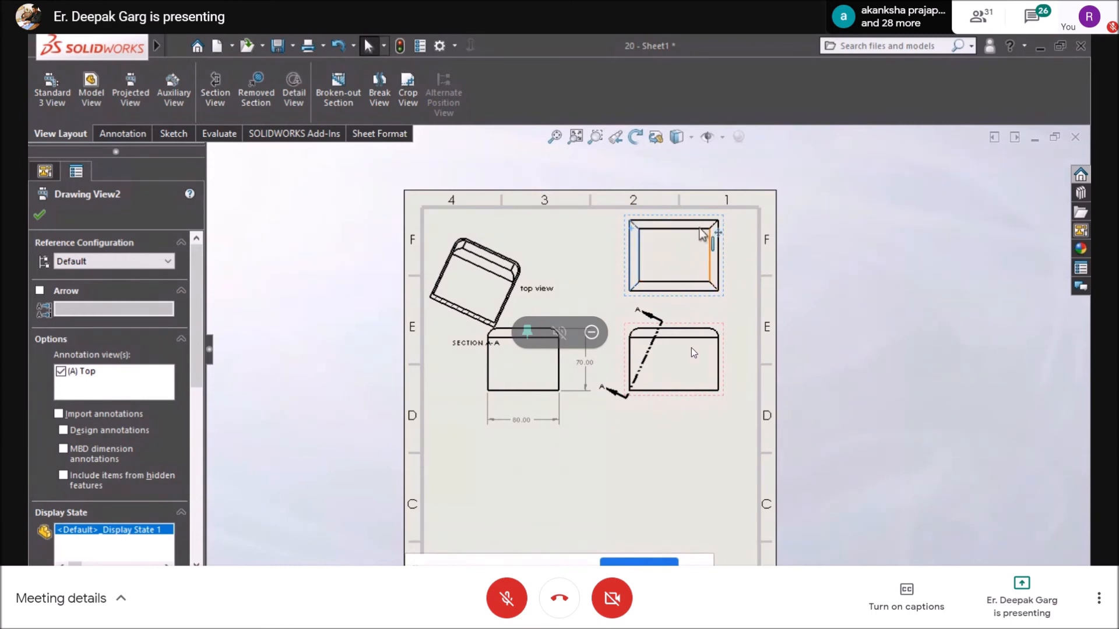
{"action": "scroll", "coordinate": [204, 344], "scroll_direction": "down", "scroll_amount": 1}
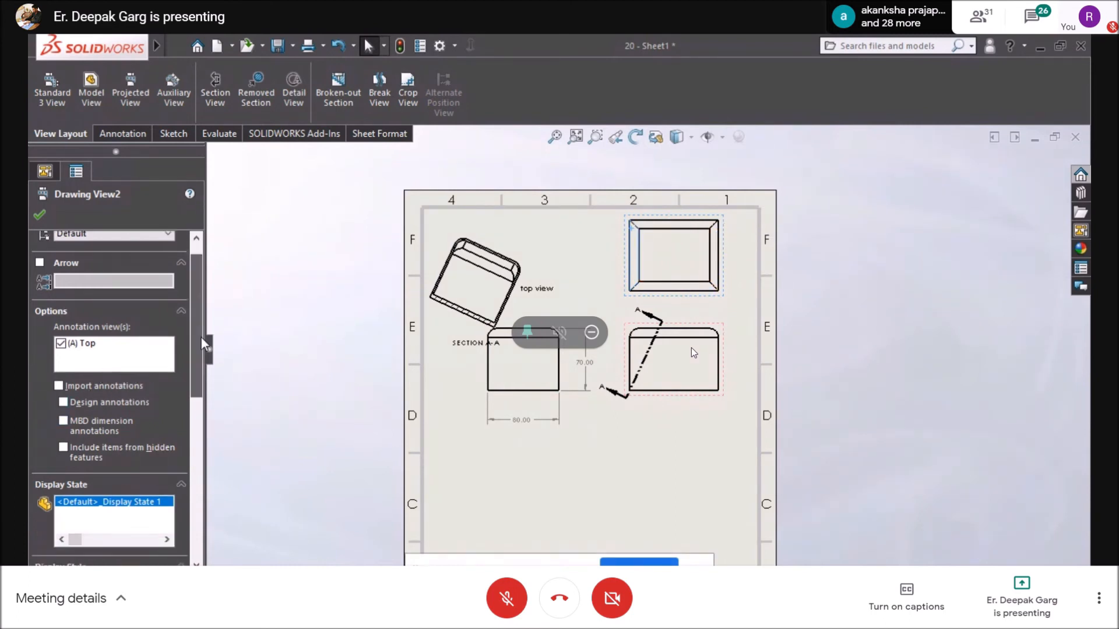
{"action": "scroll", "coordinate": [204, 378], "scroll_direction": "down", "scroll_amount": 8}
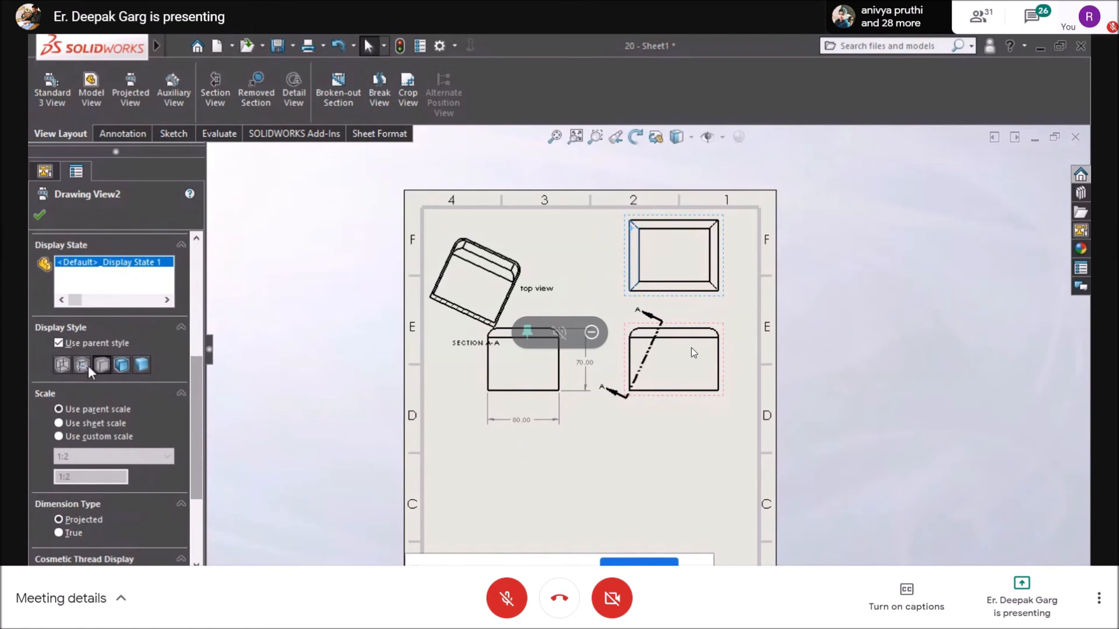
{"action": "left_click", "coordinate": [121, 366]}
{"action": "scroll", "coordinate": [655, 251], "scroll_direction": "down", "scroll_amount": 5}
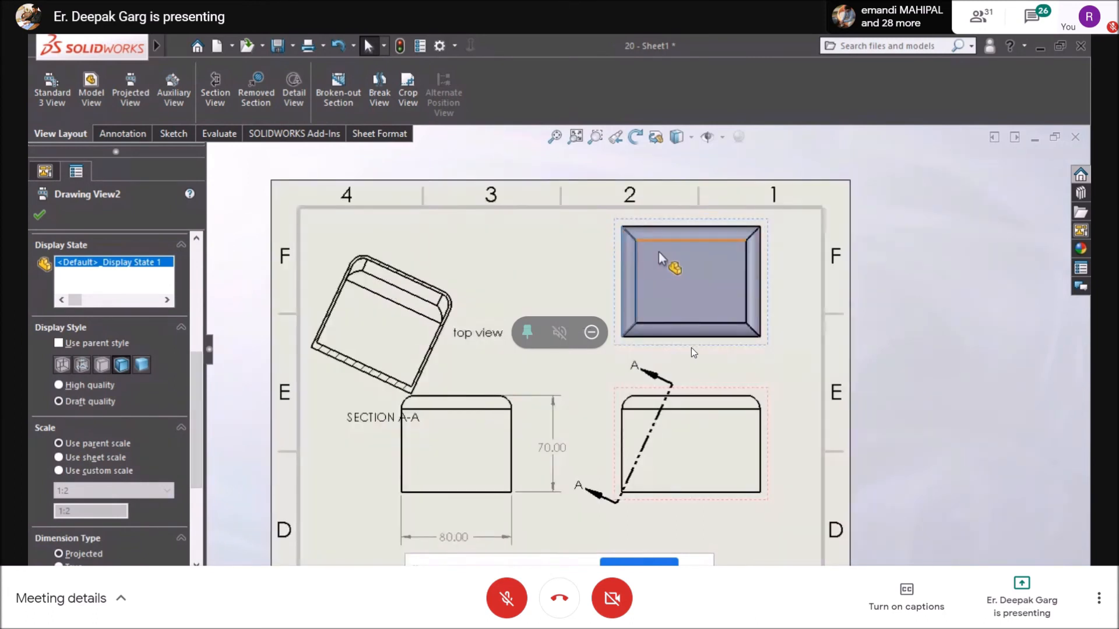
{"action": "left_click", "coordinate": [40, 218]}
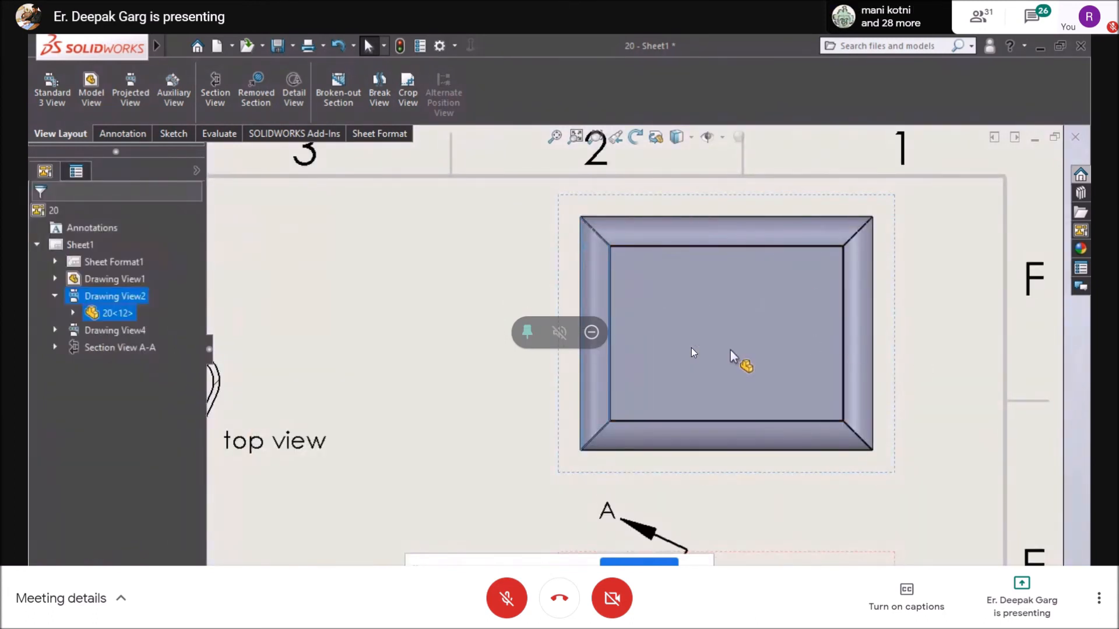
{"action": "mouse_move", "coordinate": [582, 615]}
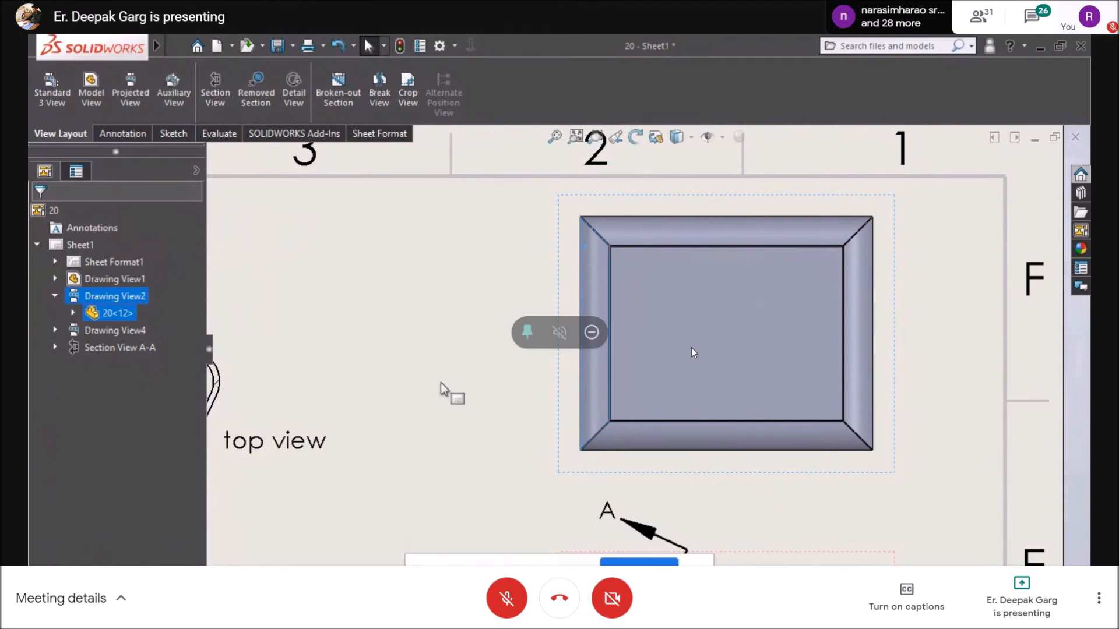
{"action": "scroll", "coordinate": [735, 422], "scroll_direction": "up", "scroll_amount": 7}
{"action": "left_click", "coordinate": [492, 428]}
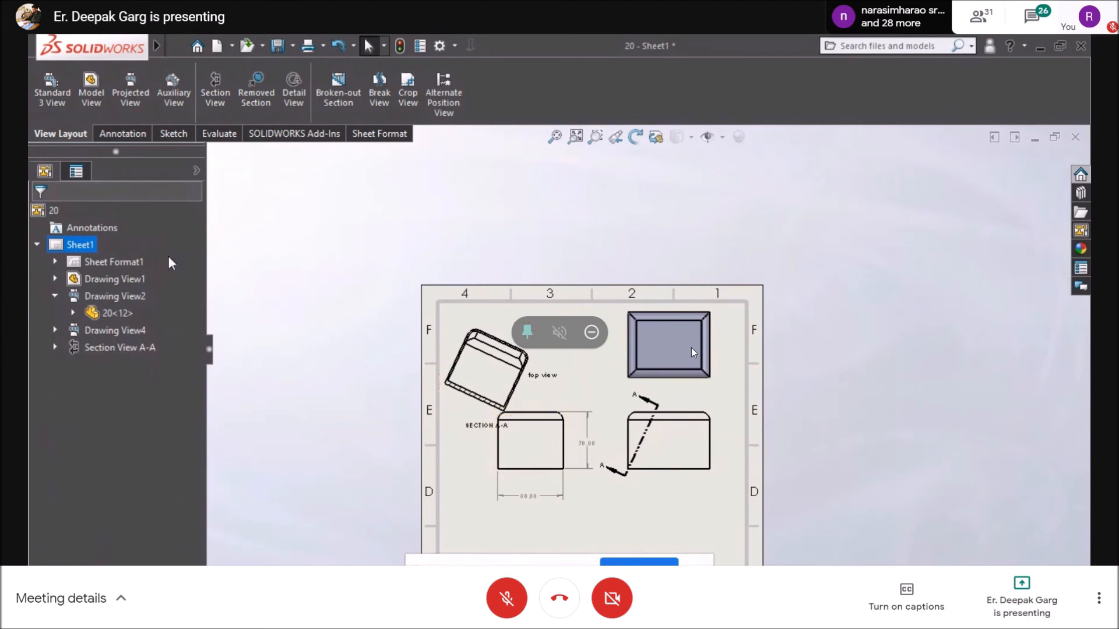
Set the display quality of the shaded top view to High quality.
{"action": "left_click", "coordinate": [694, 350]}
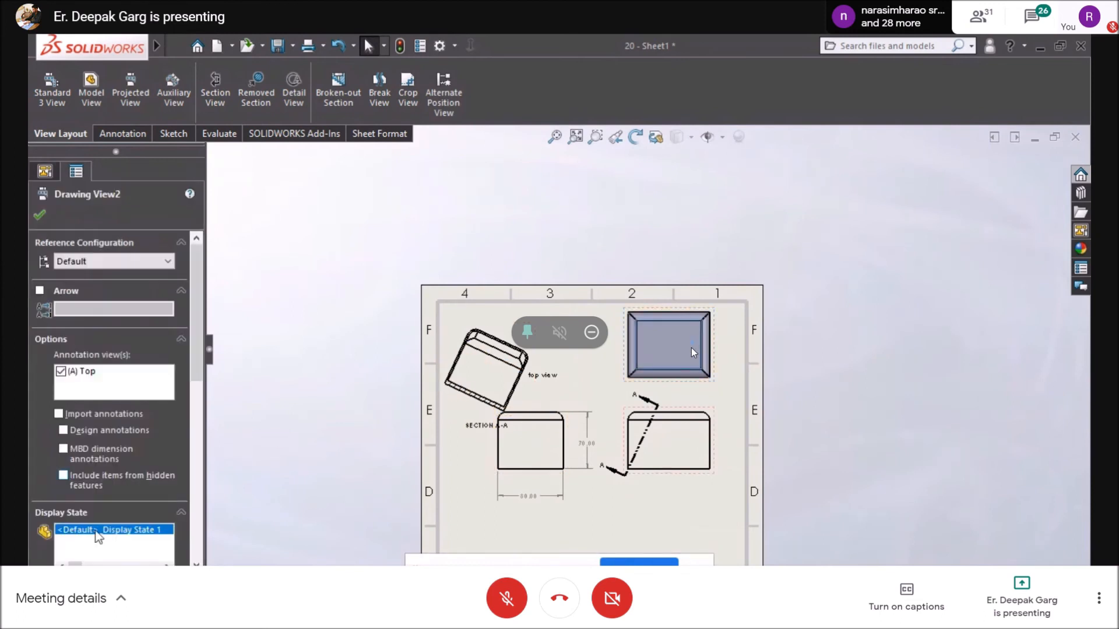
{"action": "scroll", "coordinate": [79, 440], "scroll_direction": "down", "scroll_amount": 3}
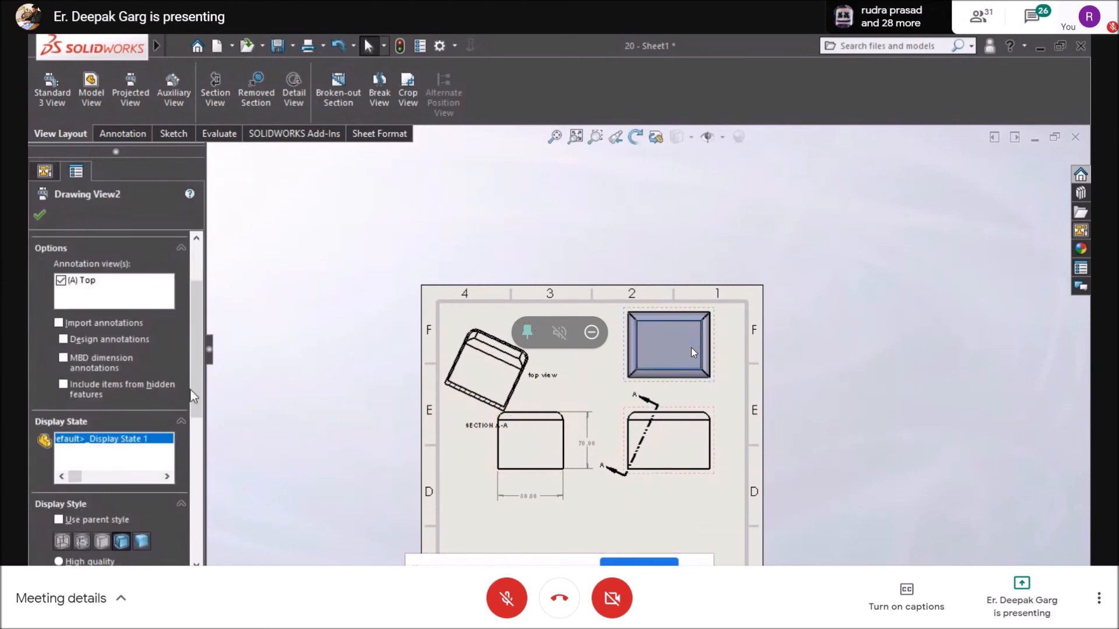
{"action": "scroll", "coordinate": [194, 405], "scroll_direction": "down", "scroll_amount": 3}
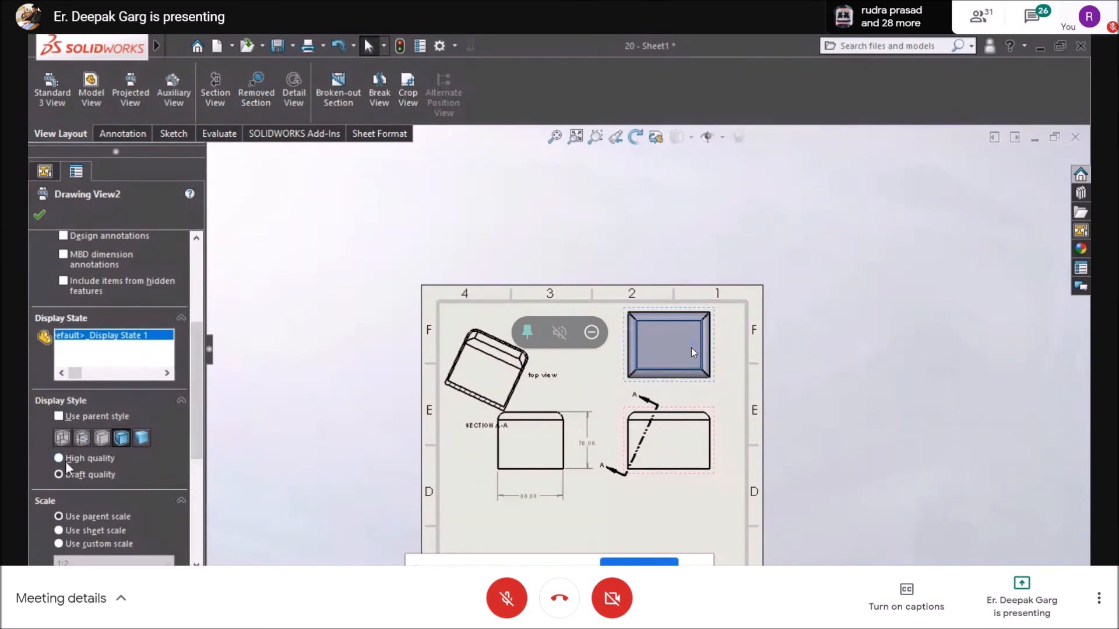
{"action": "left_click", "coordinate": [61, 457]}
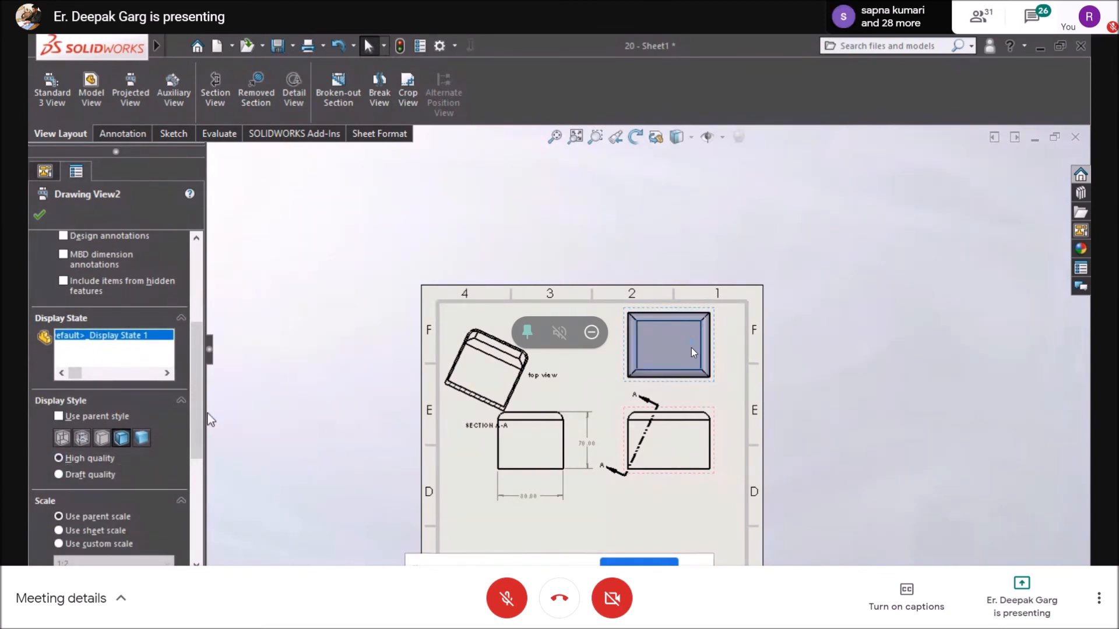
Switch the shaded top view to a custom scale and set it to 1:16.
{"action": "left_click_drag", "start_coordinate": [197, 400], "coordinate": [197, 435]}
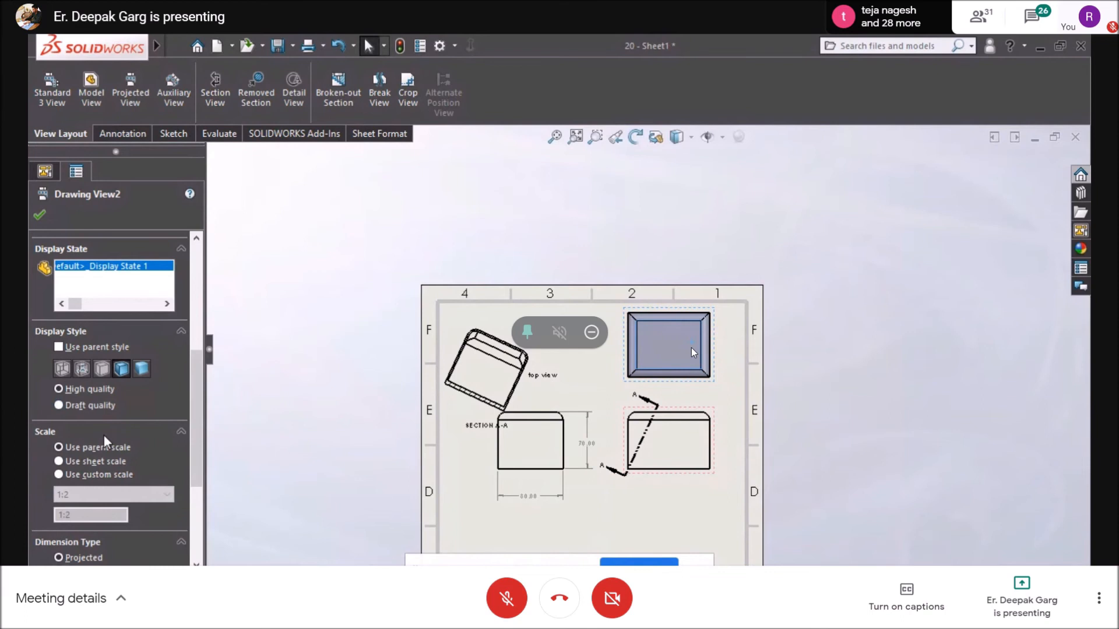
{"action": "left_click", "coordinate": [59, 474]}
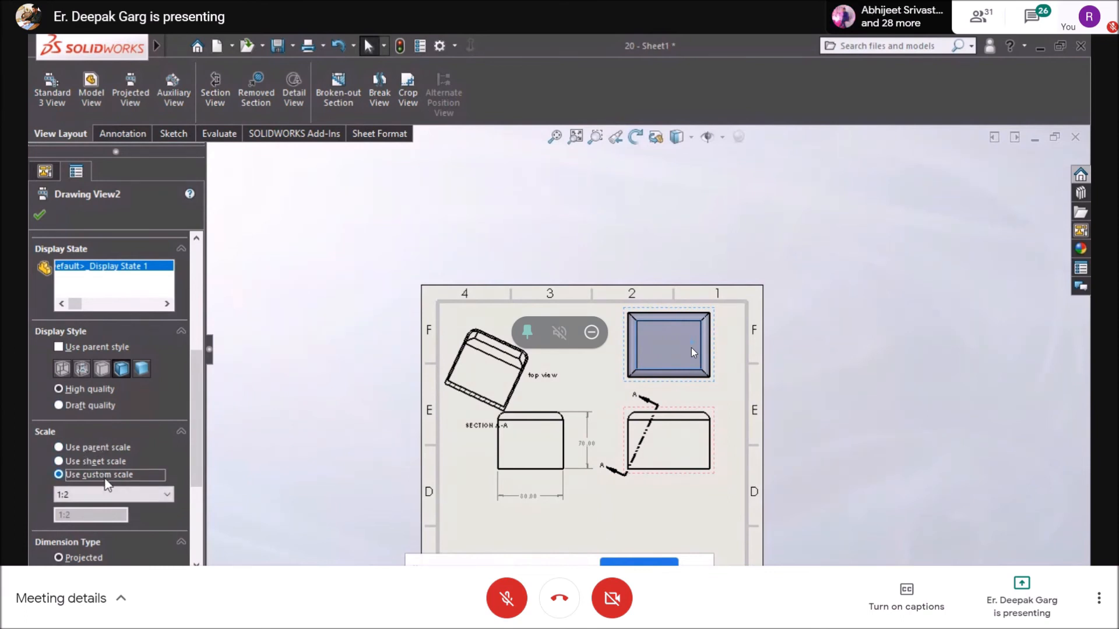
{"action": "left_click", "coordinate": [158, 496]}
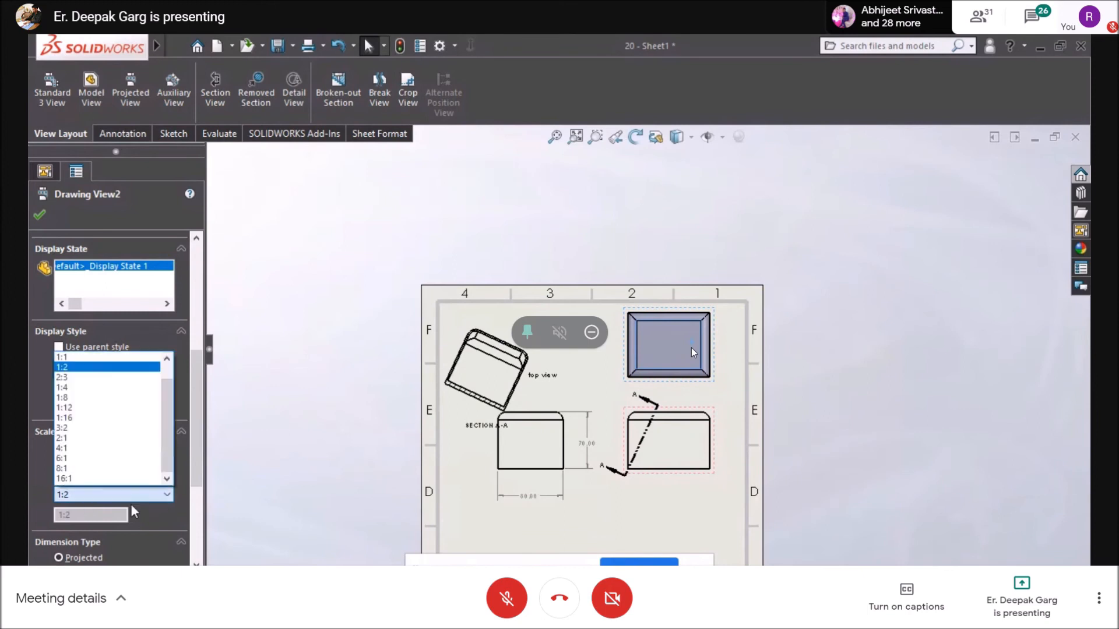
{"action": "left_click", "coordinate": [84, 493]}
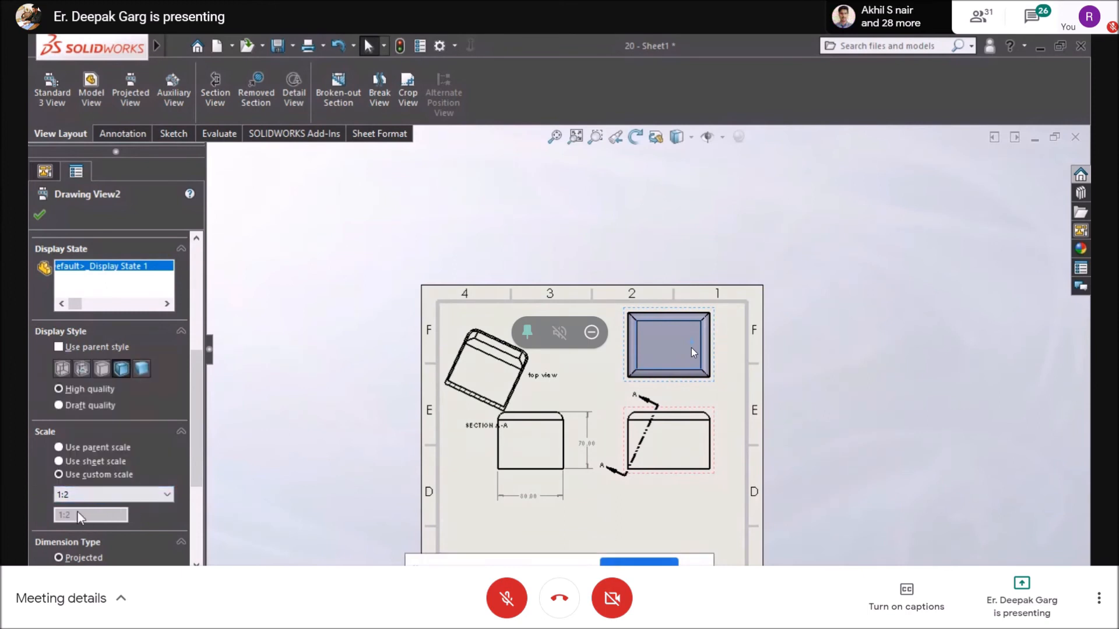
{"action": "left_click", "coordinate": [97, 489]}
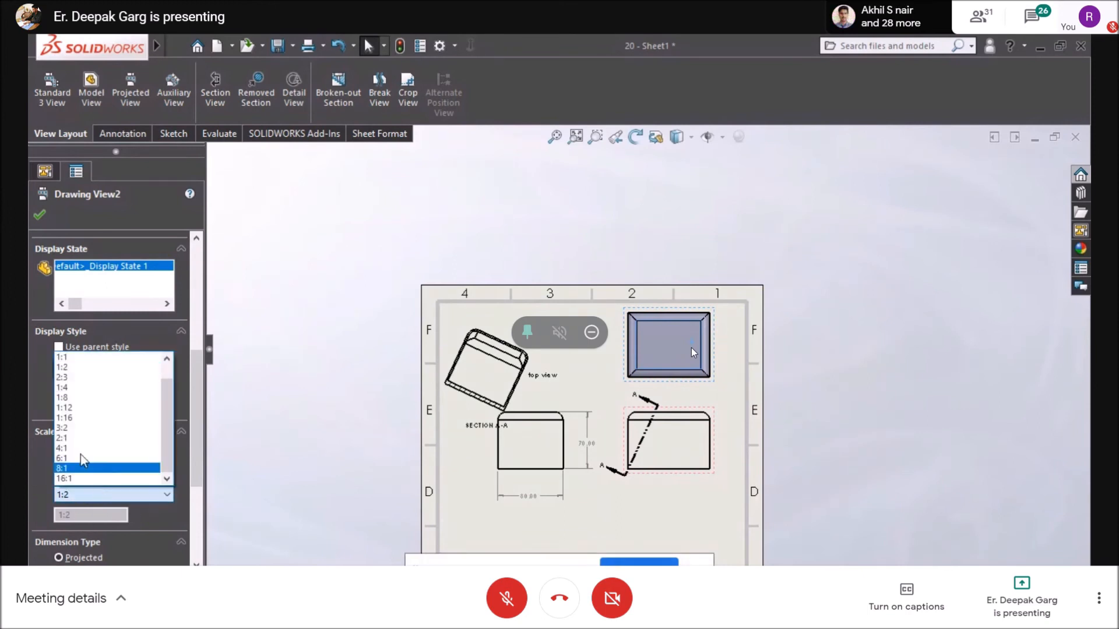
{"action": "left_click", "coordinate": [73, 419]}
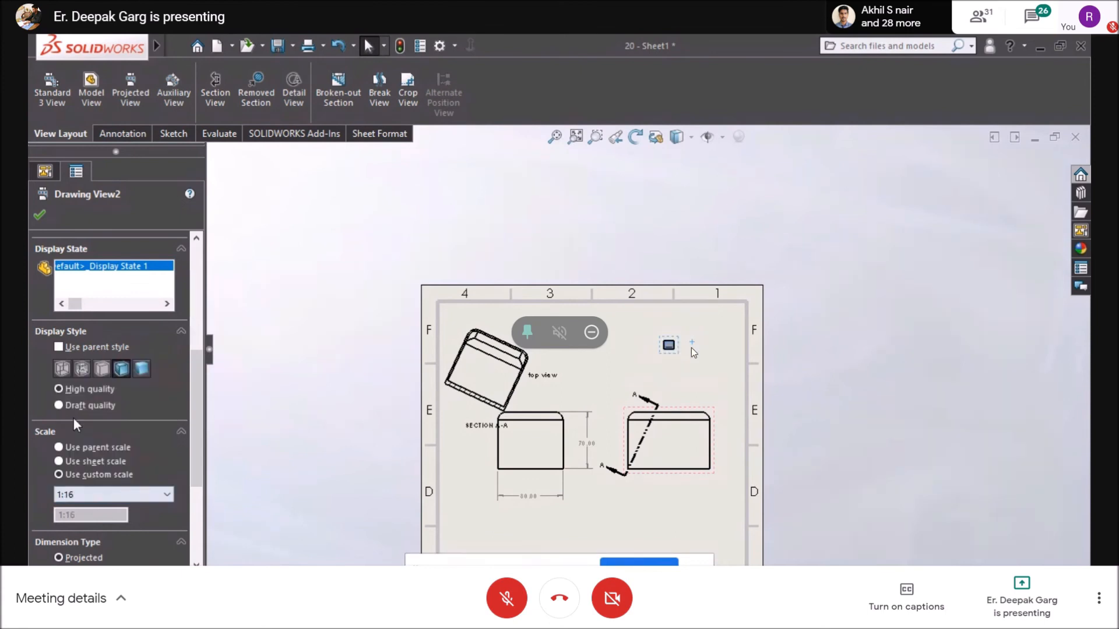
Try enlarging the shaded top view with custom scales of 8:1 and 4:1.
{"action": "left_click", "coordinate": [74, 491]}
{"action": "left_click", "coordinate": [70, 470]}
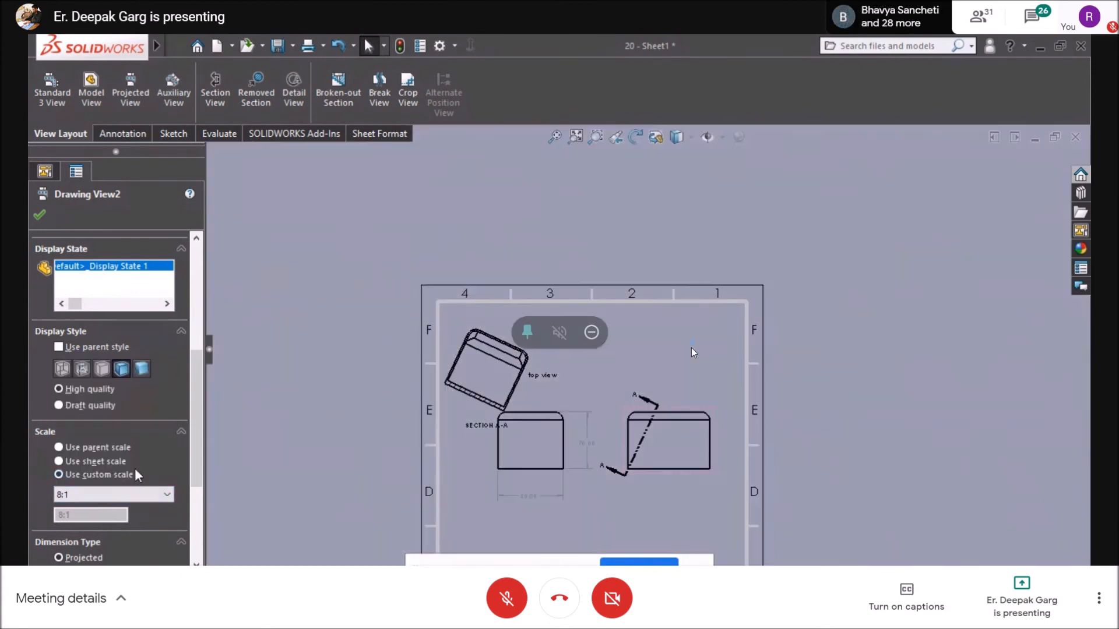
{"action": "left_click", "coordinate": [101, 495]}
{"action": "left_click", "coordinate": [73, 448]}
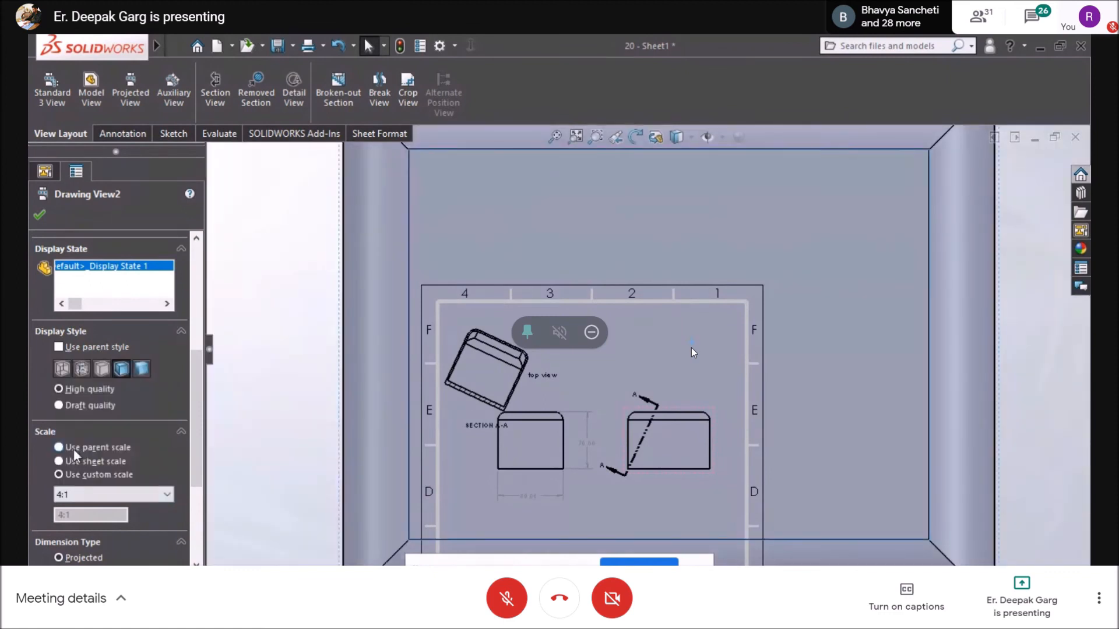
Try a 3:2 custom scale on the shaded top view and set the scale to 2:3.
{"action": "left_click", "coordinate": [82, 495]}
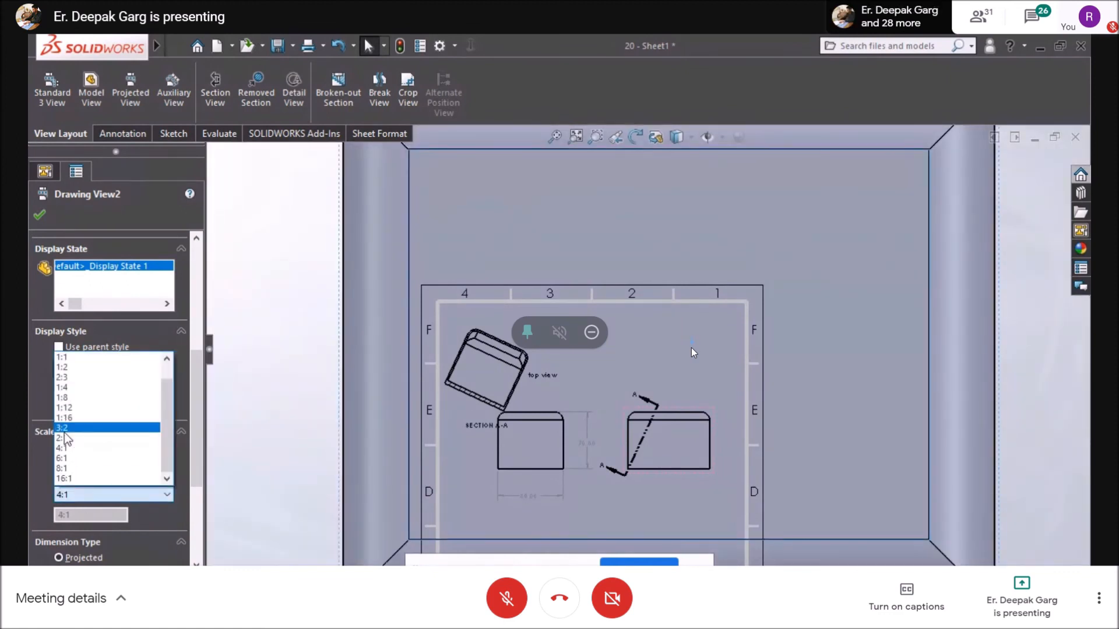
{"action": "left_click", "coordinate": [65, 430]}
{"action": "left_click", "coordinate": [76, 492]}
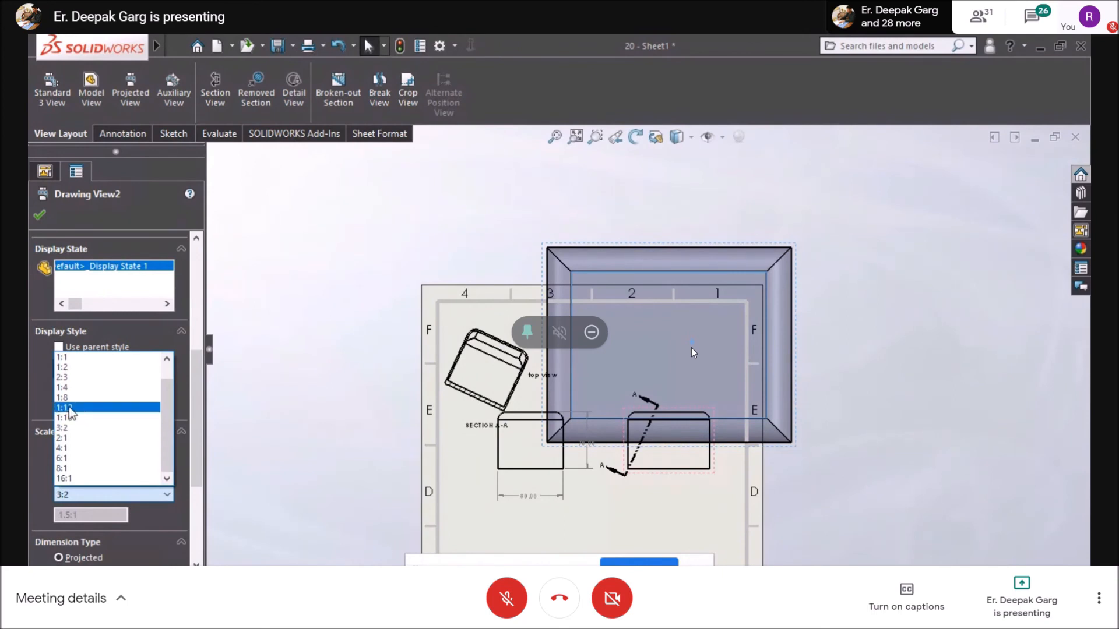
{"action": "left_click", "coordinate": [64, 377]}
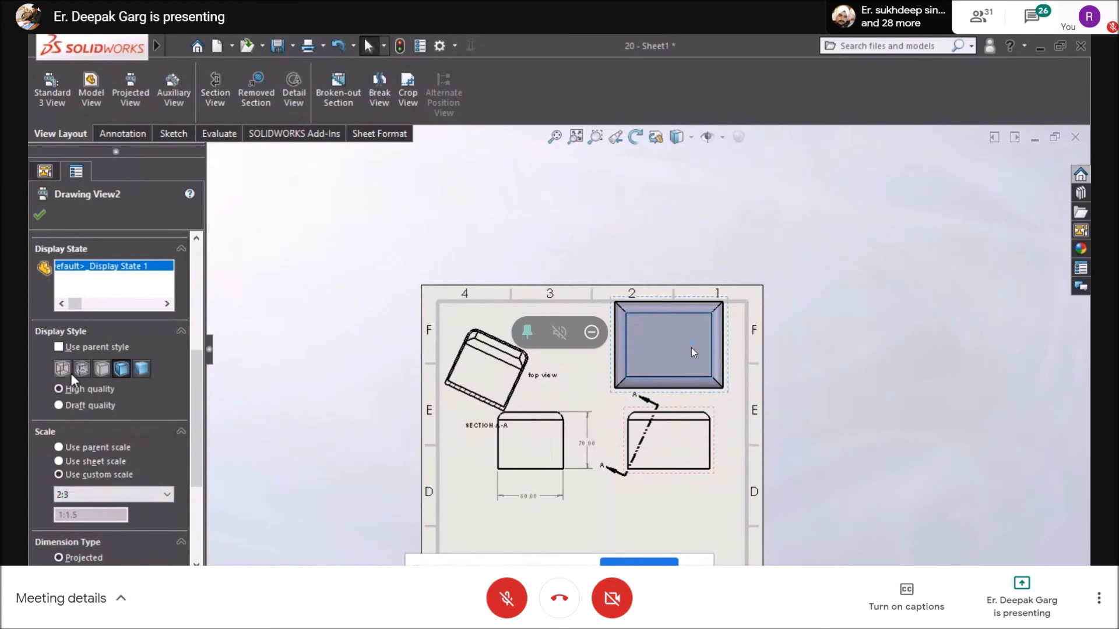
Set the shaded top view's custom scale to a user-defined ratio of 2:1.
{"action": "scroll", "coordinate": [95, 522], "scroll_direction": "down", "scroll_amount": 3}
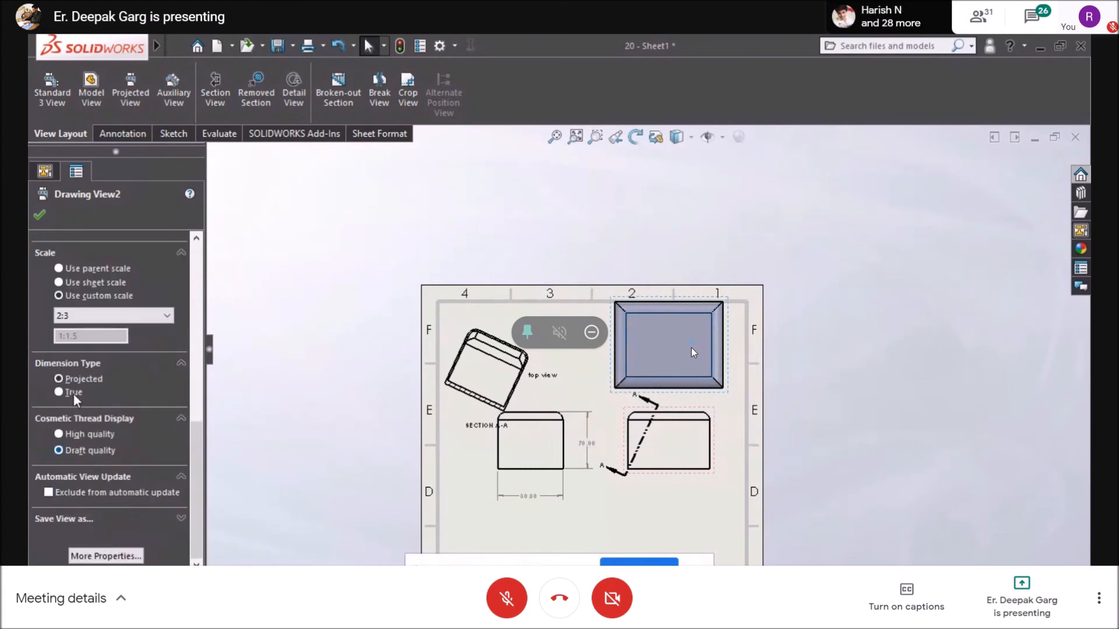
{"action": "left_click", "coordinate": [75, 318]}
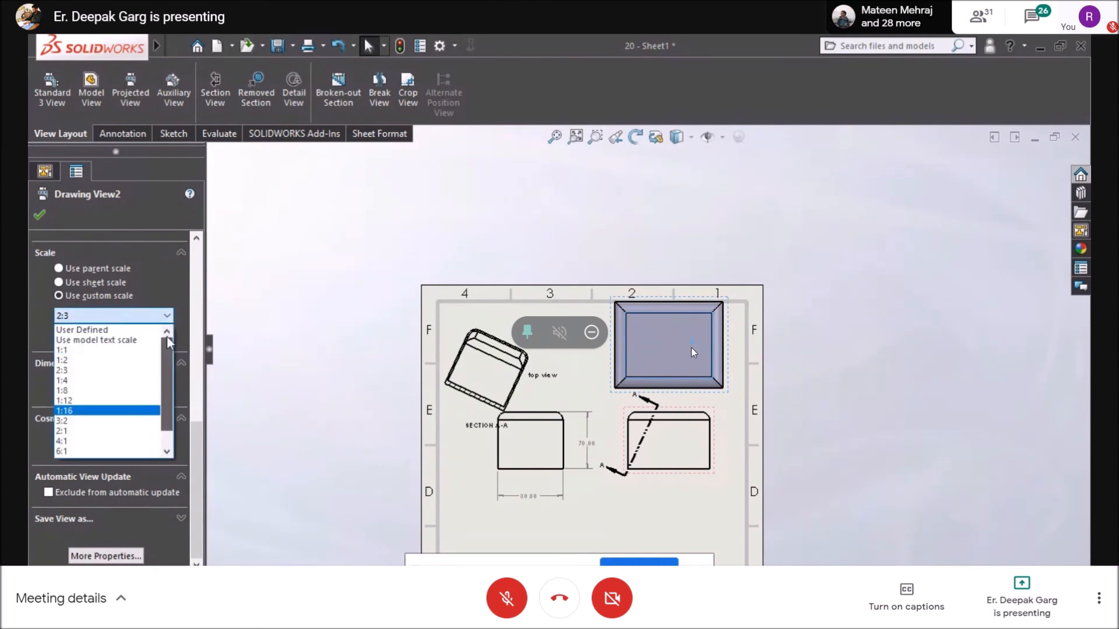
{"action": "left_click", "coordinate": [78, 330]}
{"action": "left_click", "coordinate": [92, 319]}
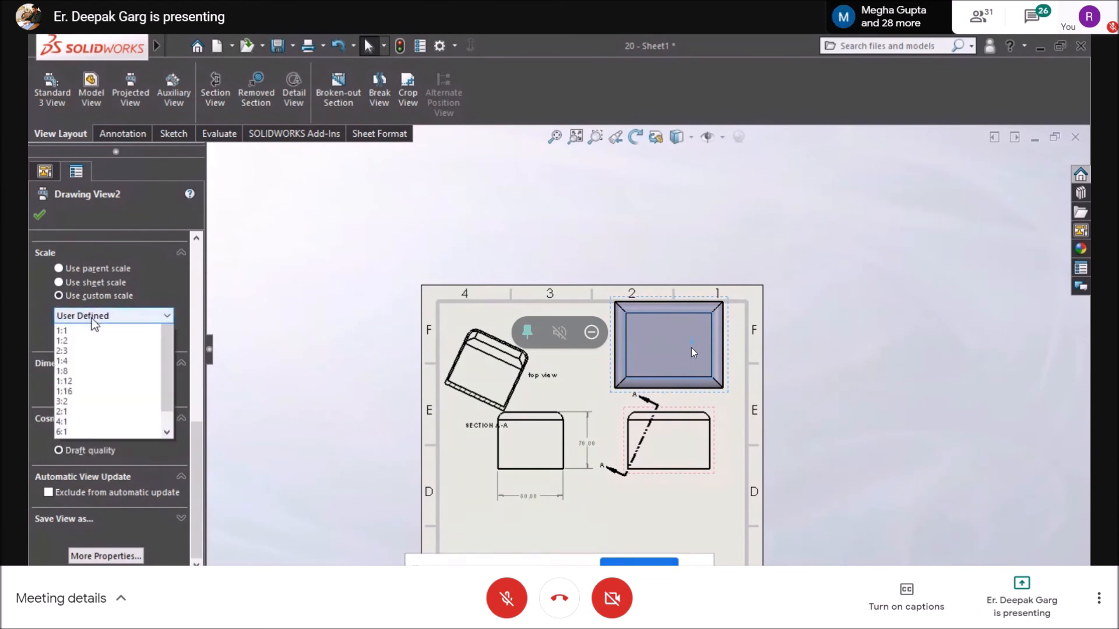
{"action": "left_click", "coordinate": [92, 331]}
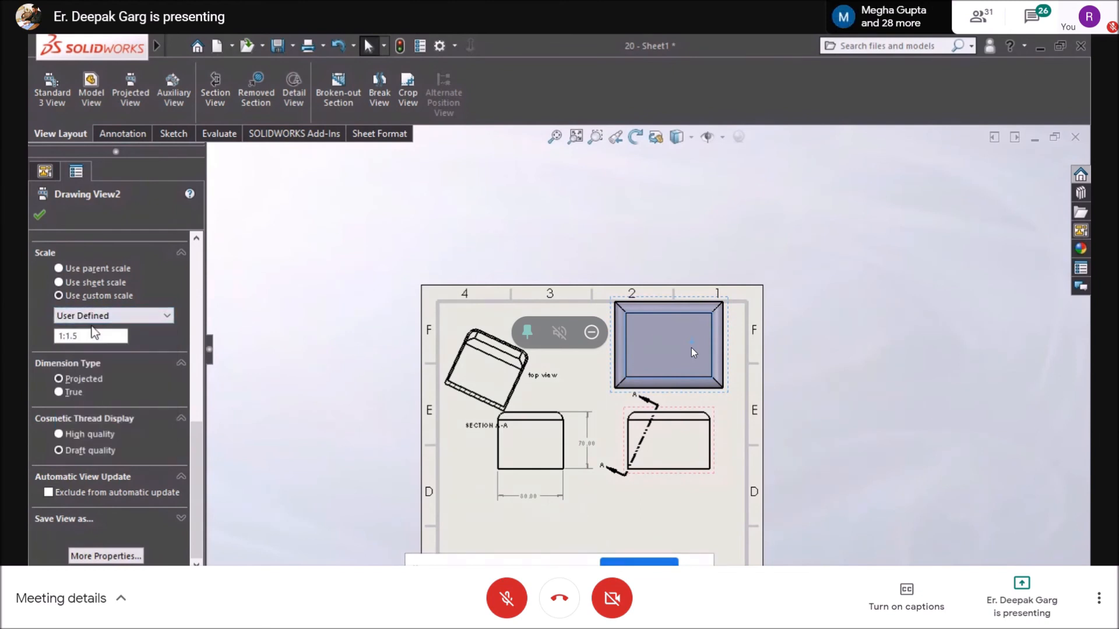
{"action": "left_click", "coordinate": [166, 317]}
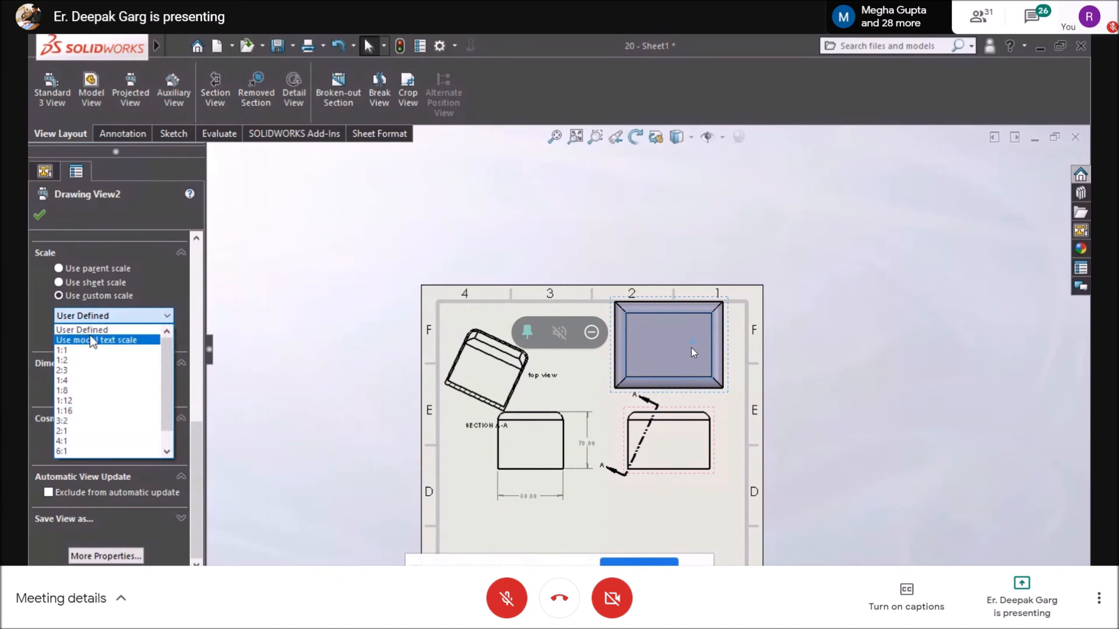
{"action": "left_click", "coordinate": [91, 331]}
{"action": "left_click_drag", "start_coordinate": [93, 336], "coordinate": [30, 347]}
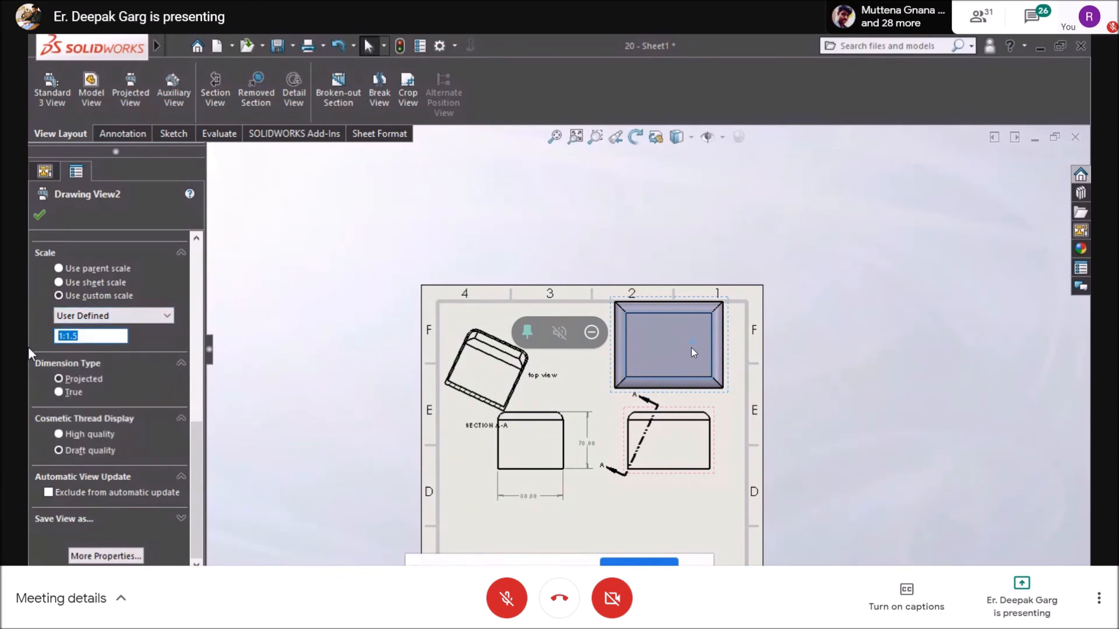
{"action": "type", "text": "2"}
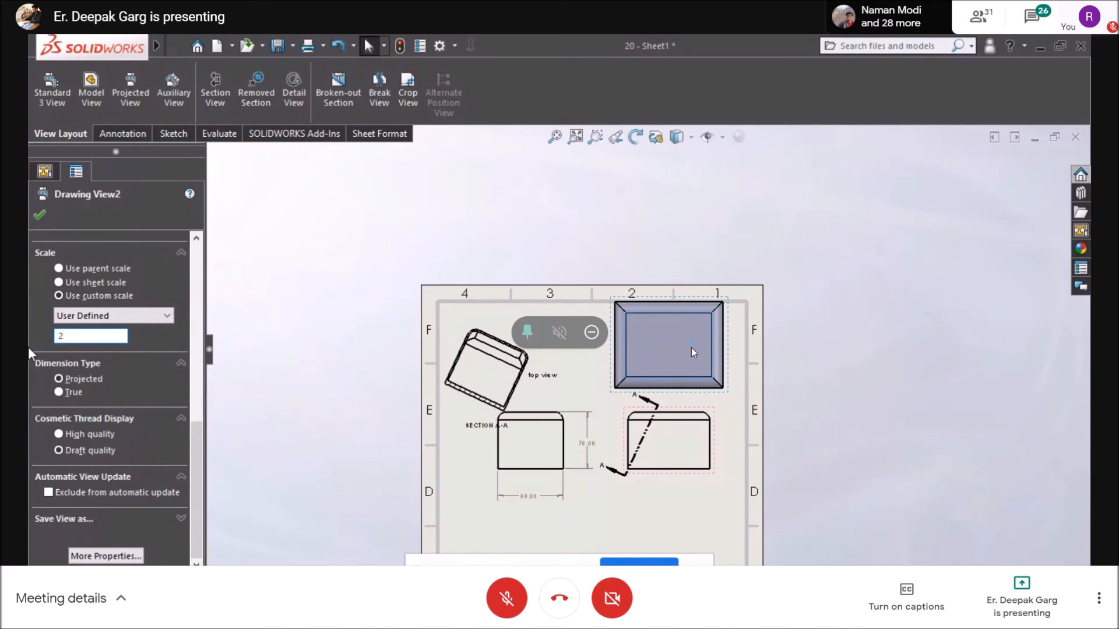
{"action": "type", "text": ":1"}
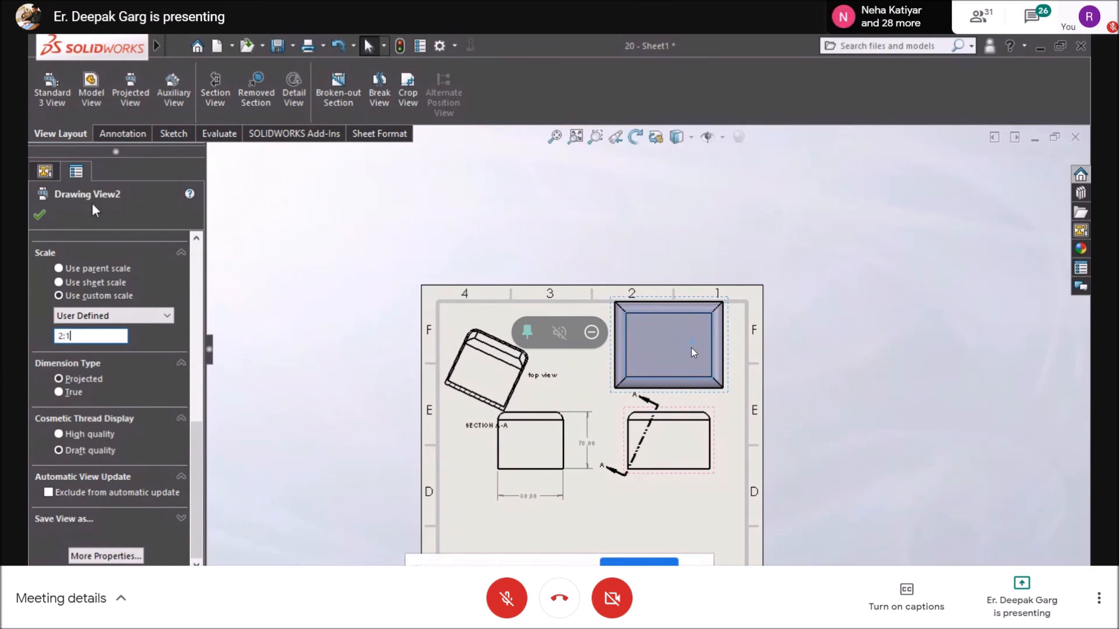
{"action": "left_click", "coordinate": [354, 261]}
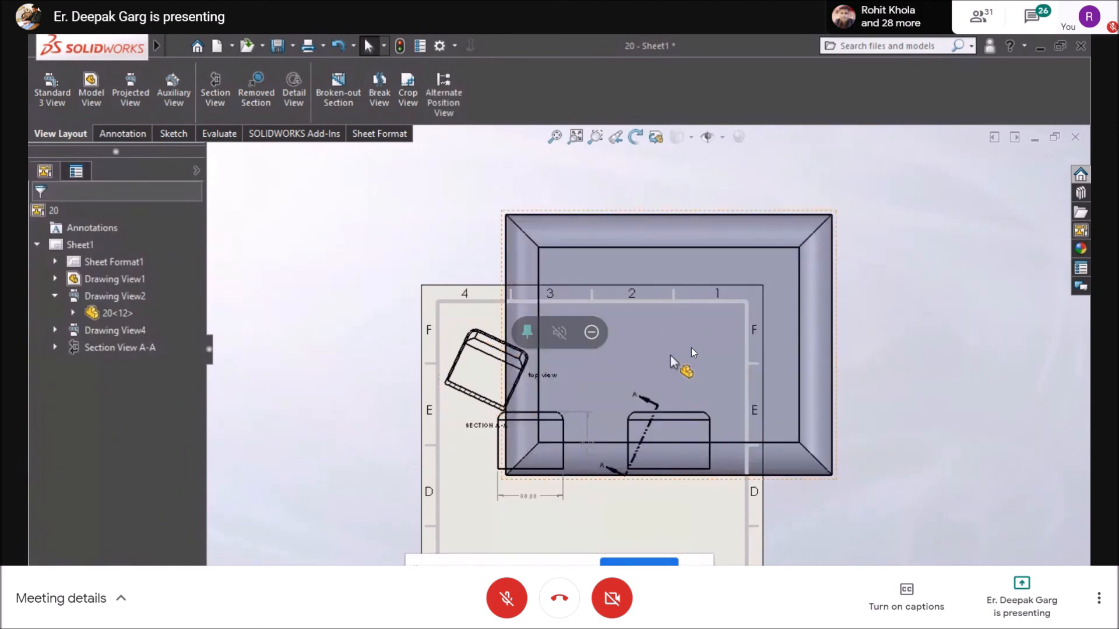
Delete the enlarged shaded top view from the sheet.
{"action": "scroll", "coordinate": [670, 356], "scroll_direction": "up", "scroll_amount": 3}
{"action": "left_click", "coordinate": [710, 357]}
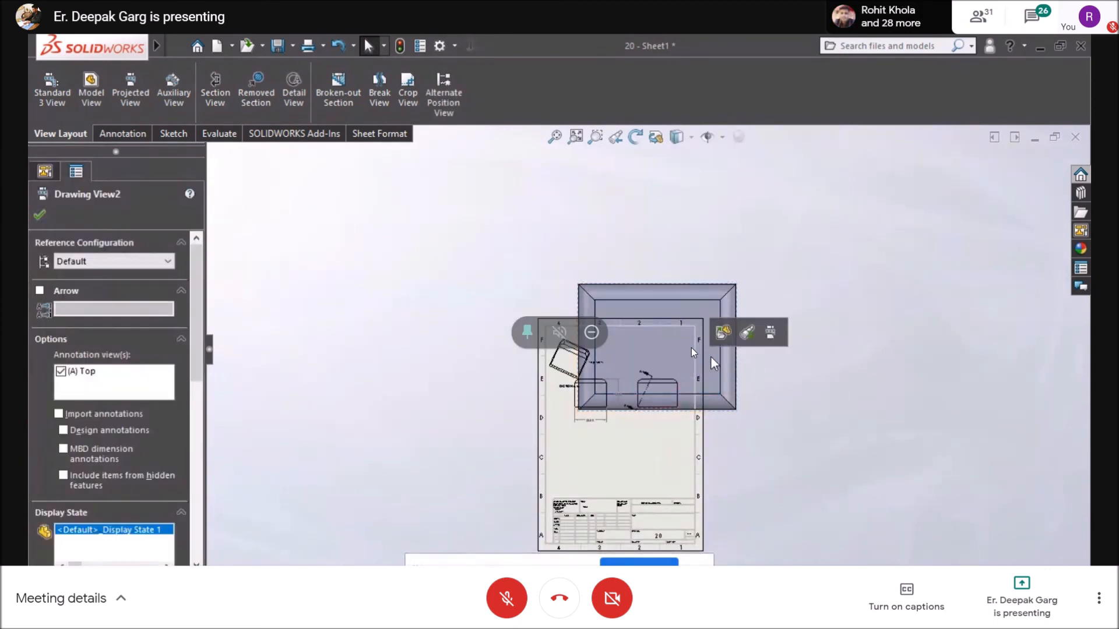
{"action": "left_click", "coordinate": [717, 251]}
{"action": "left_click", "coordinate": [715, 306]}
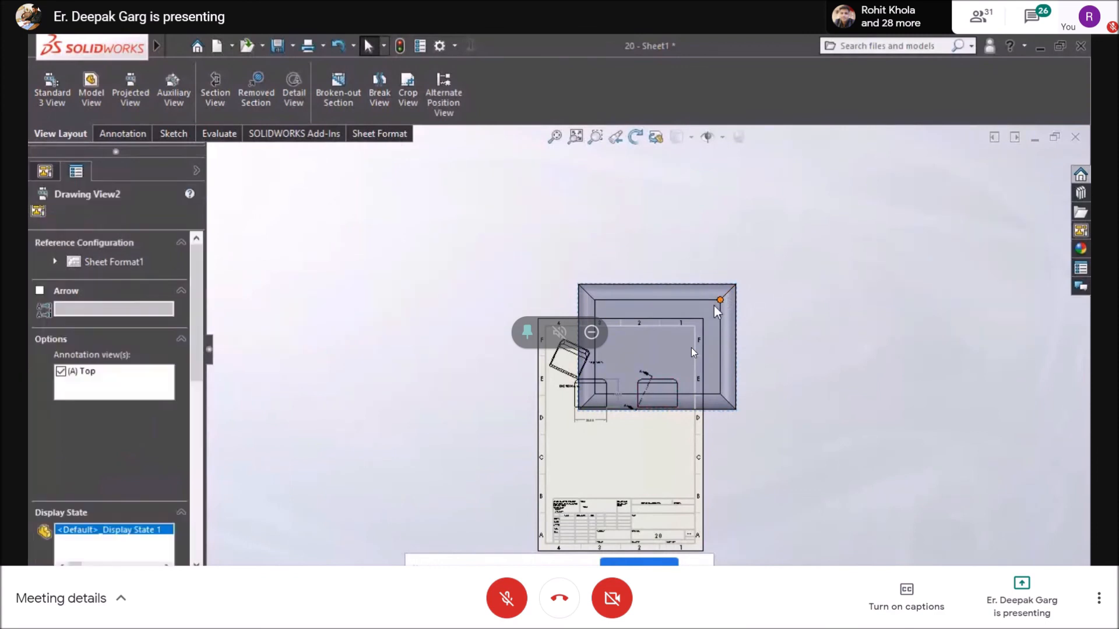
{"action": "left_click", "coordinate": [642, 312]}
{"action": "key", "text": "Delete"}
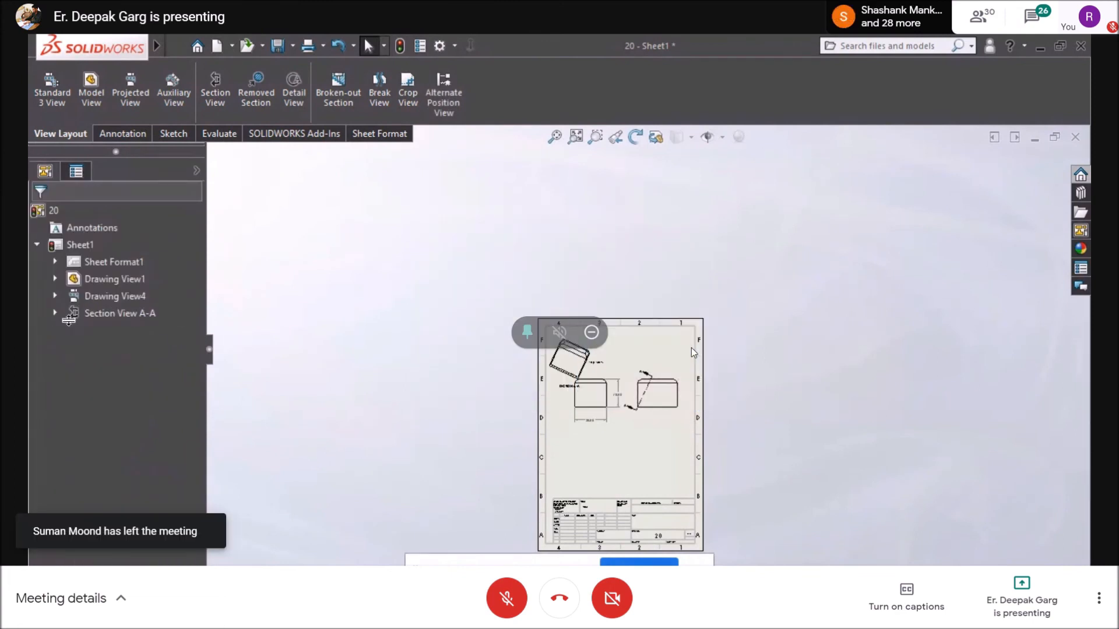
Review the properties of section view A-A, from cutting line and annotation import to scale and dimension type.
{"action": "left_click", "coordinate": [565, 388]}
{"action": "scroll", "coordinate": [127, 487], "scroll_direction": "down", "scroll_amount": 5}
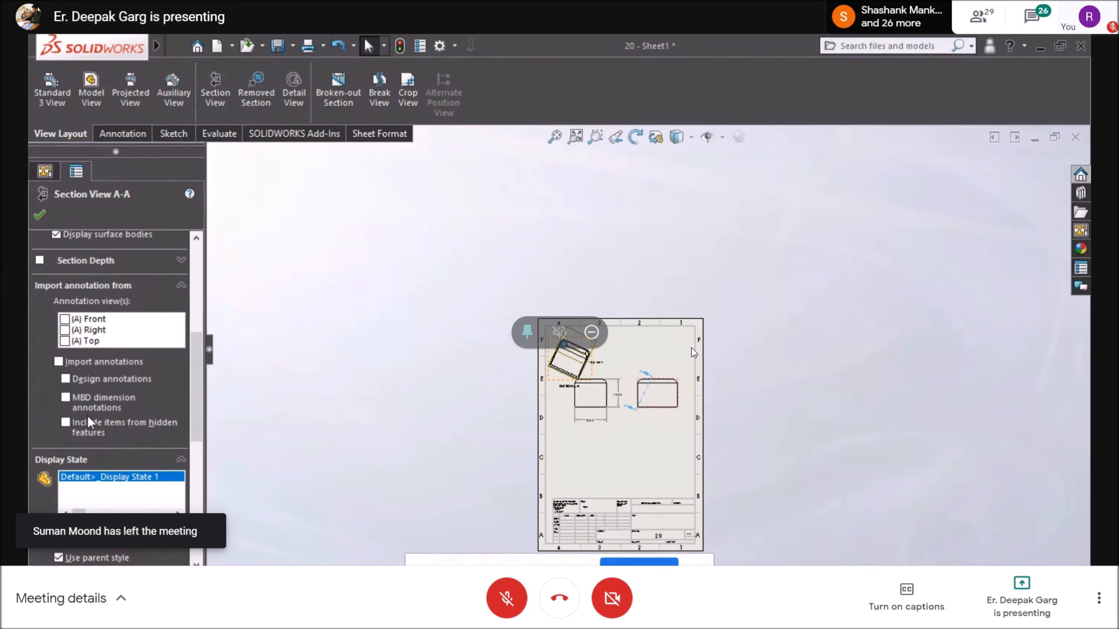
{"action": "left_click_drag", "start_coordinate": [197, 365], "coordinate": [196, 495]}
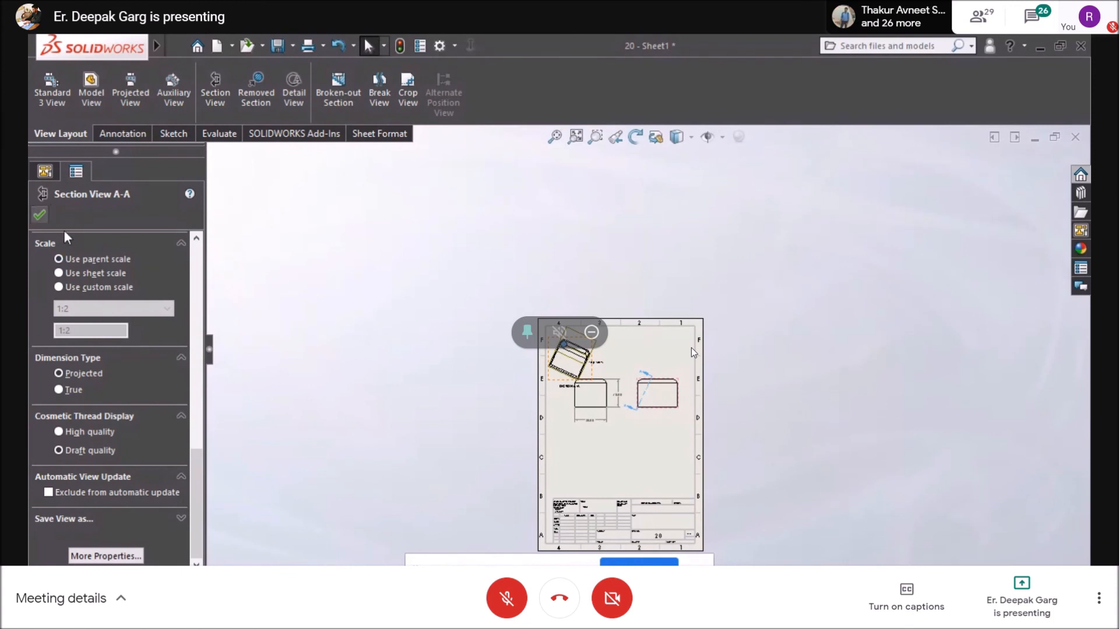
{"action": "left_click_drag", "start_coordinate": [194, 486], "coordinate": [191, 247]}
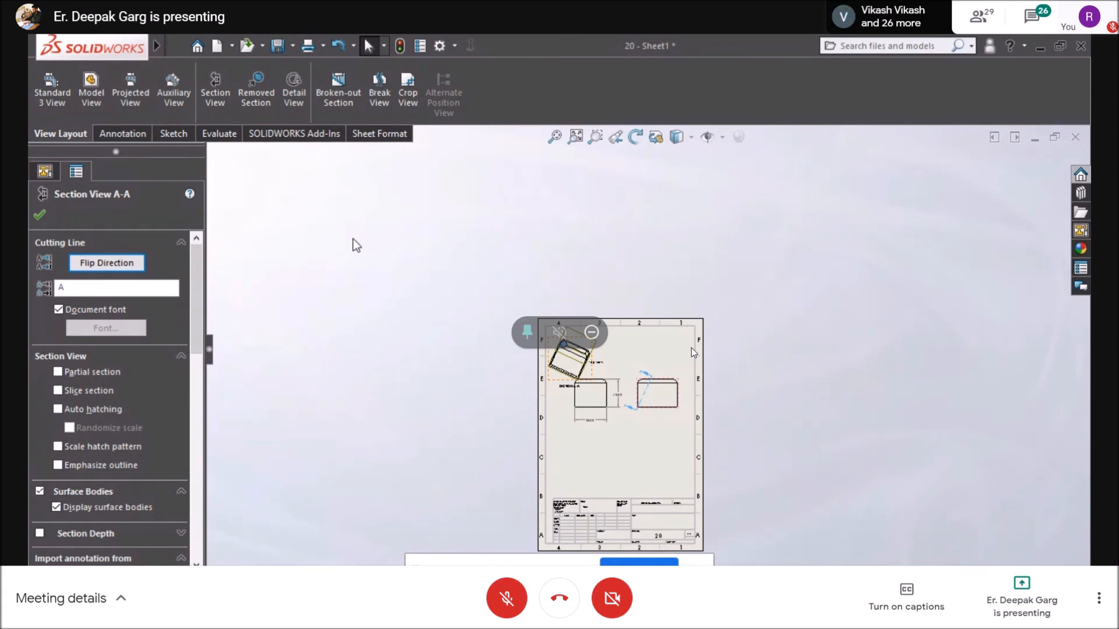
{"action": "left_click", "coordinate": [40, 219]}
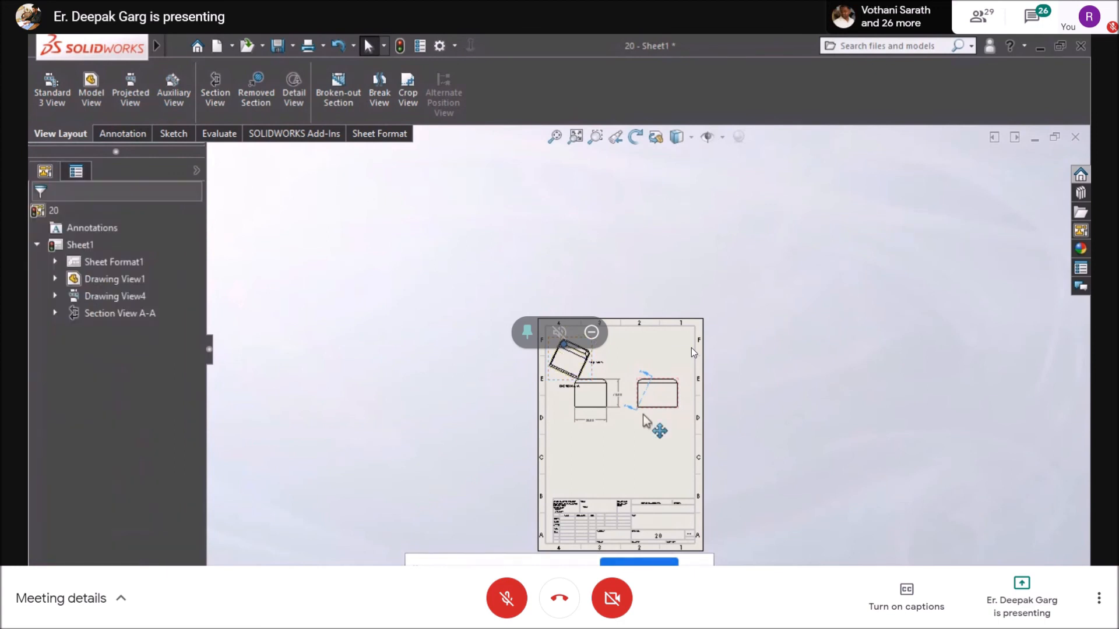
Close the drawing without saving its changes.
{"action": "scroll", "coordinate": [614, 399], "scroll_direction": "down", "scroll_amount": 5}
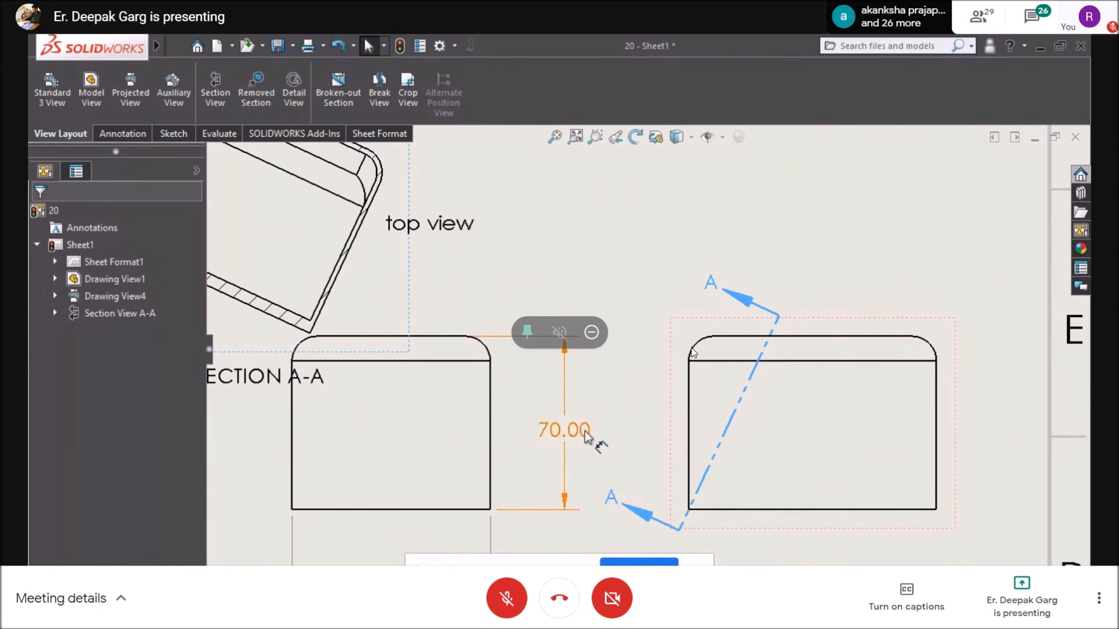
{"action": "scroll", "coordinate": [563, 436], "scroll_direction": "up", "scroll_amount": 3}
{"action": "scroll", "coordinate": [646, 349], "scroll_direction": "up", "scroll_amount": 3}
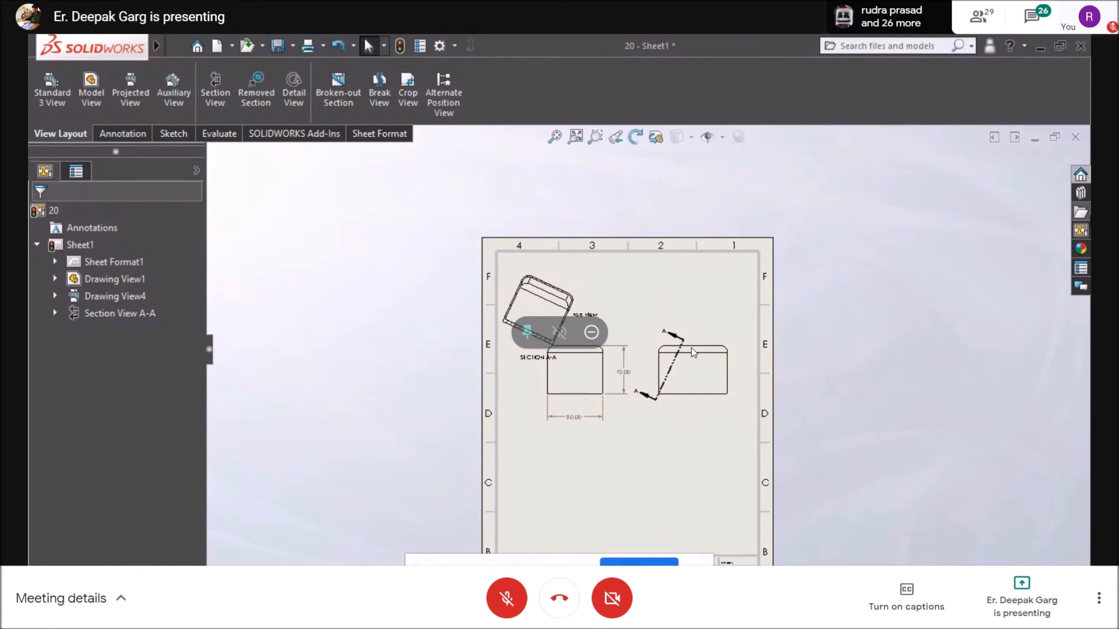
{"action": "left_click", "coordinate": [1075, 137]}
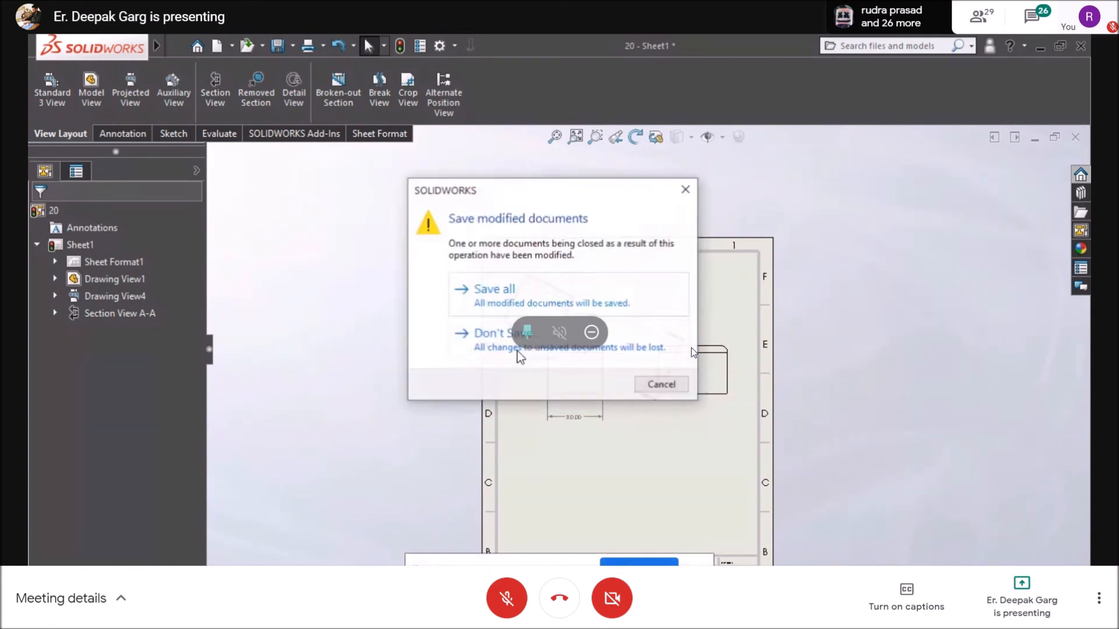
{"action": "left_click", "coordinate": [507, 343]}
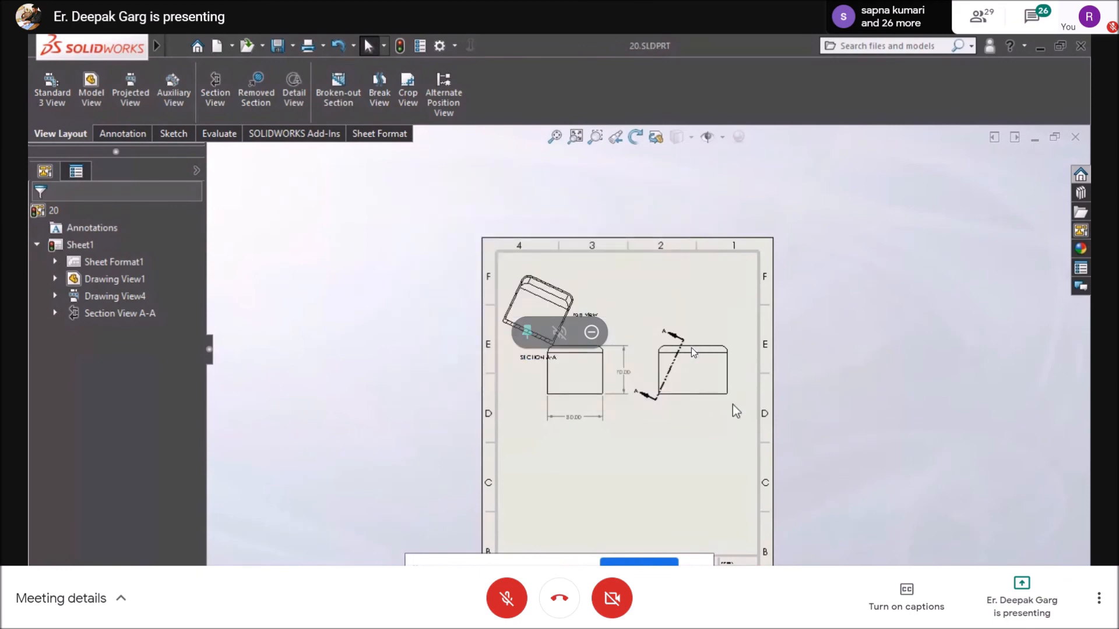